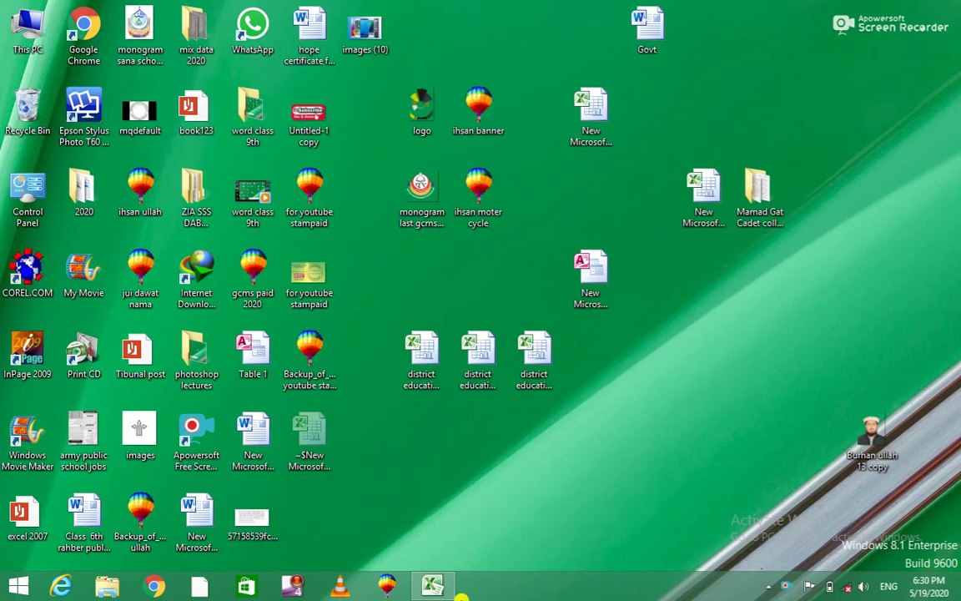
- Bring the blank Excel worksheet to the front and select cell G3
left_click(438, 586)
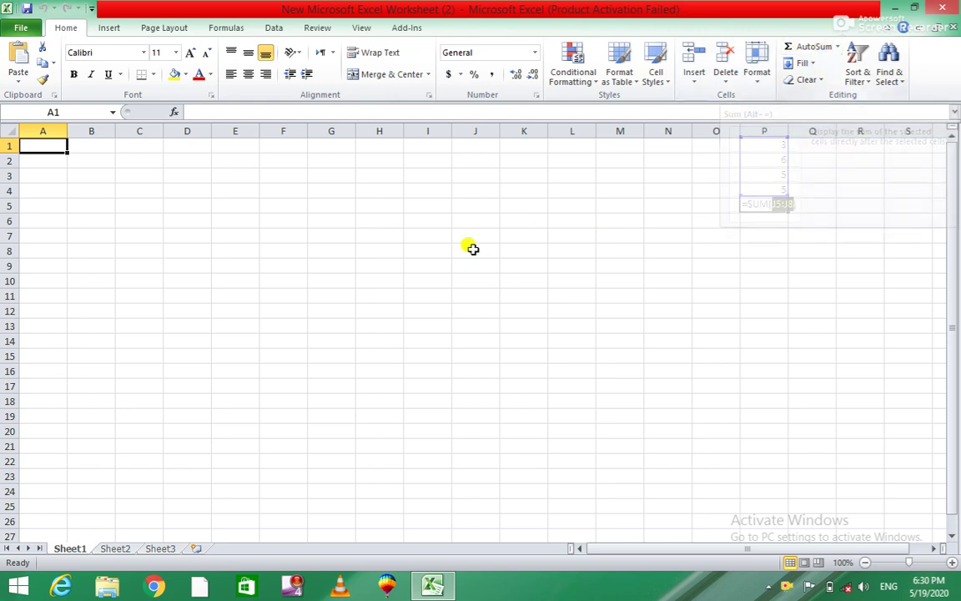
left_click(312, 175)
- Enter the heading 'Autosum' in G3, undoing a trial copy to H3:J3 and a yellow fill
type("A")
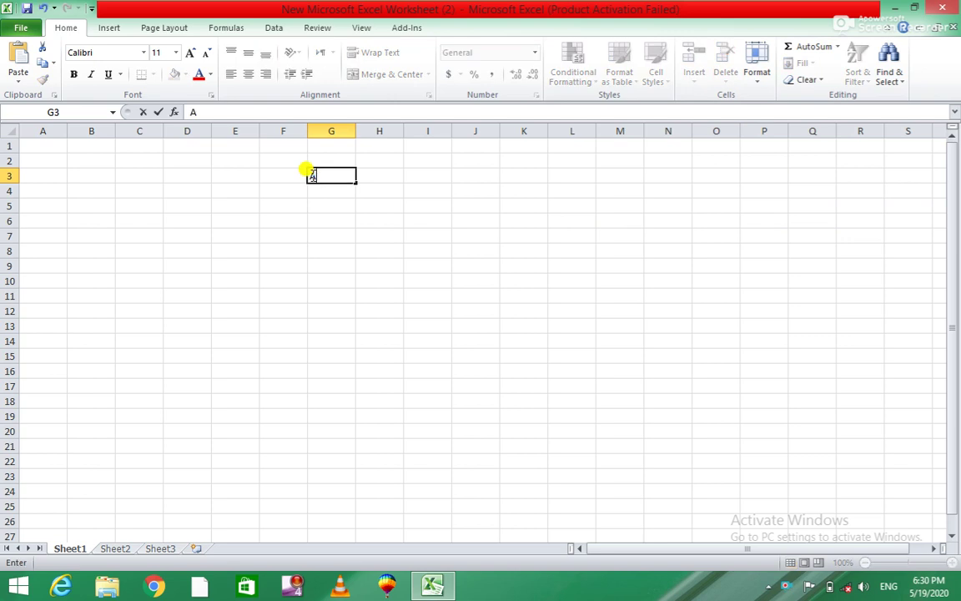
type("utosum")
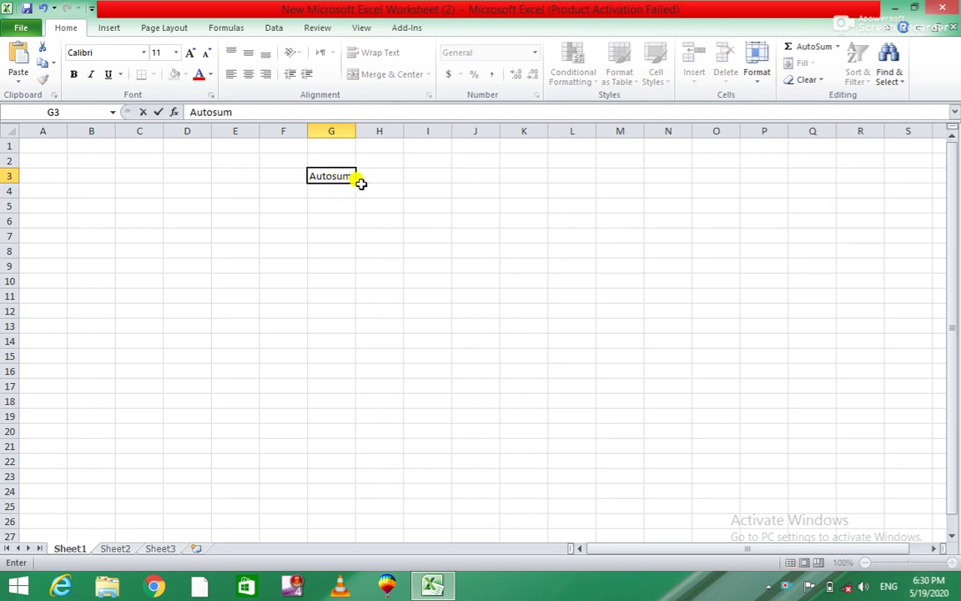
left_click_drag(356, 180, 503, 216)
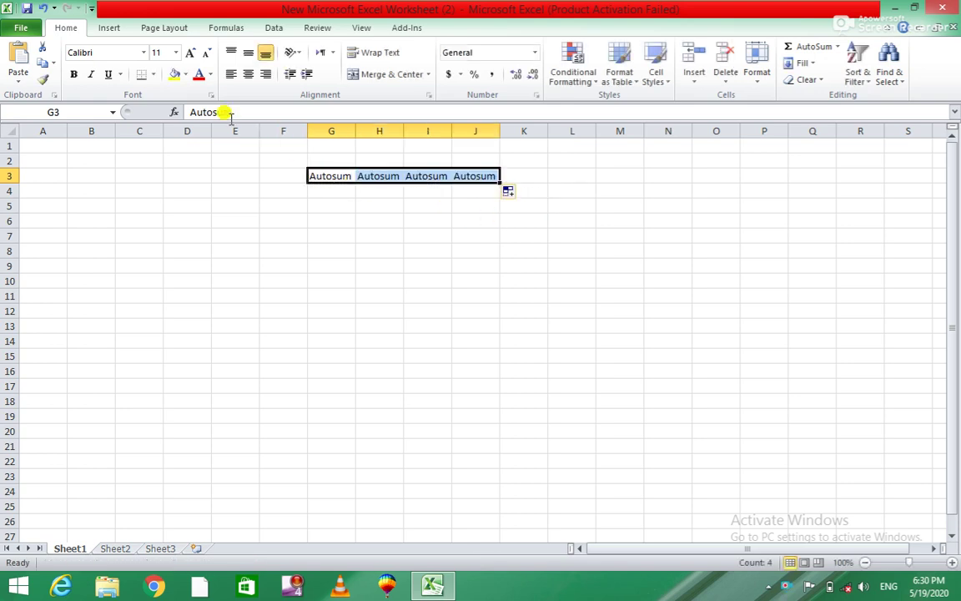
left_click(177, 73)
left_click(386, 280)
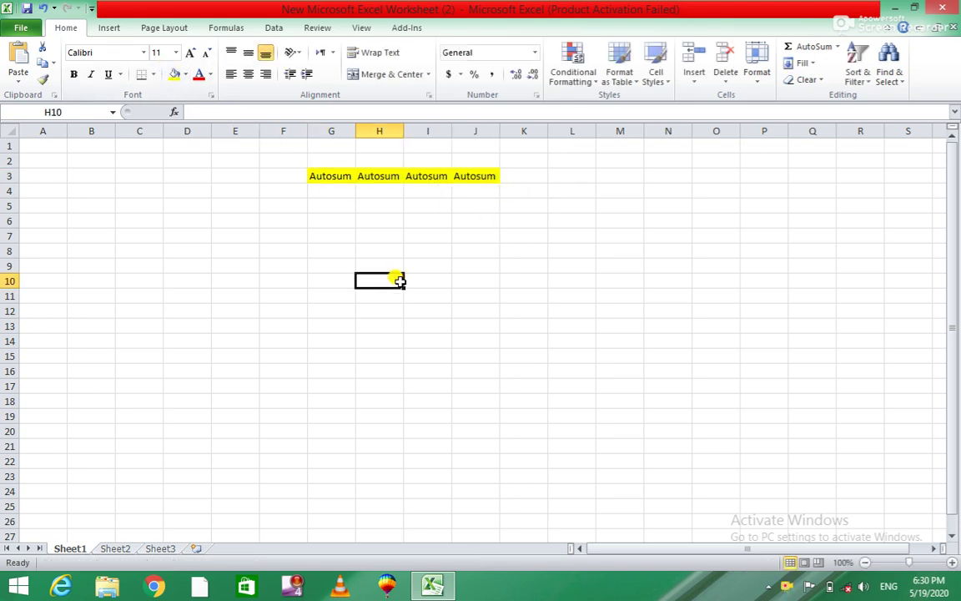
key("ctrl+z")
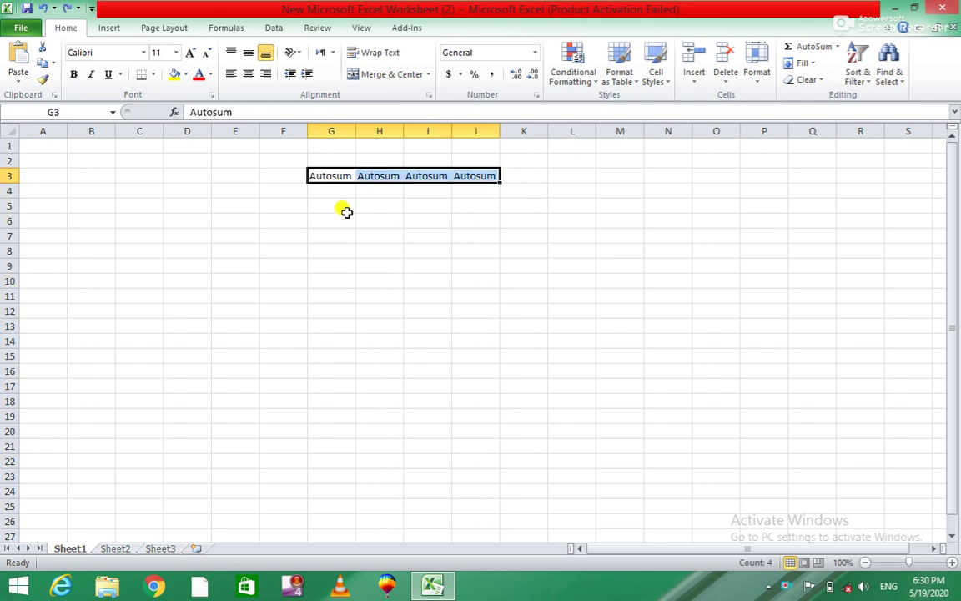
key("ctrl+z")
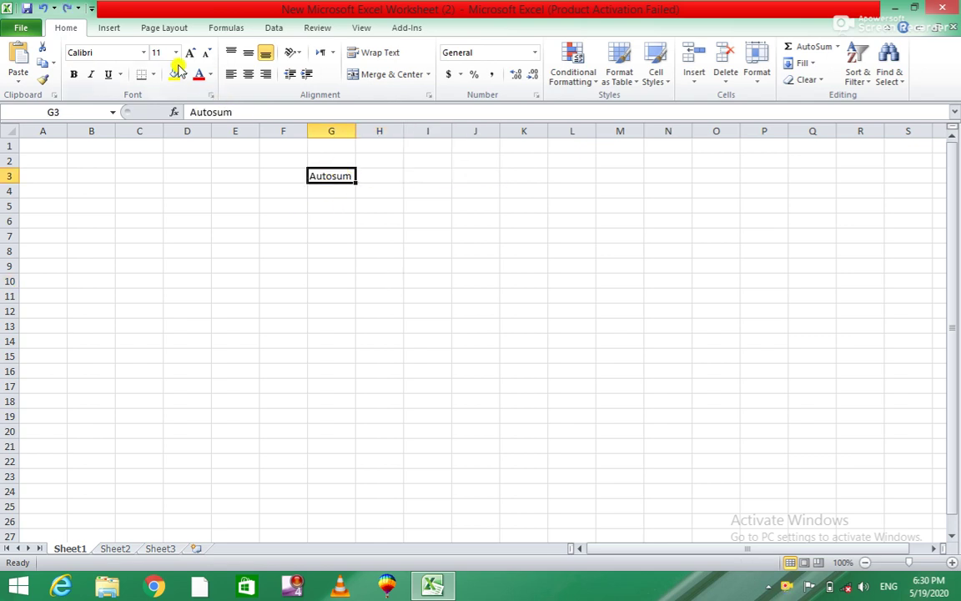
- Give cell G3 a green fill and zoom in on the sheet
left_click(179, 75)
left_click(187, 74)
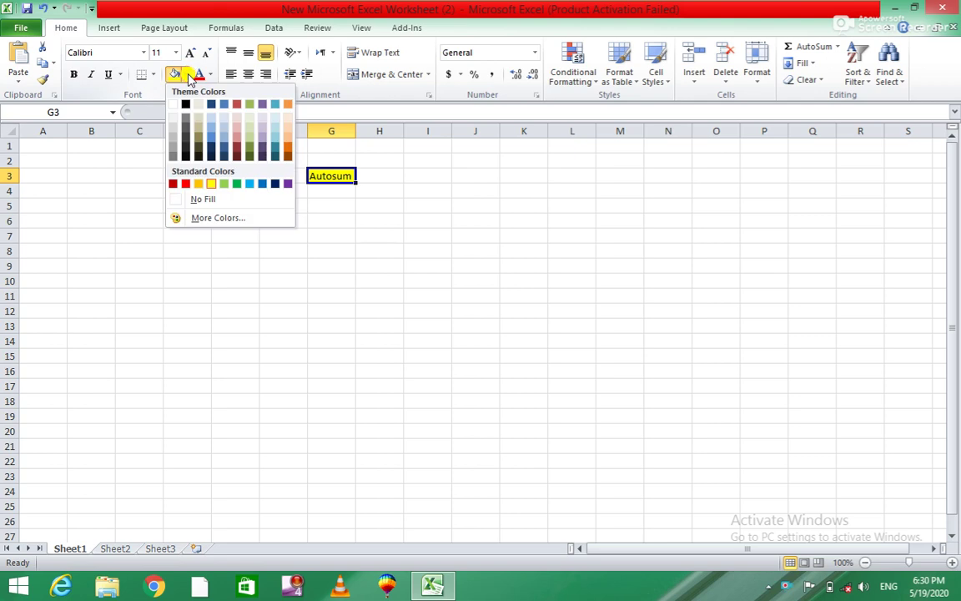
left_click(224, 183)
left_click(440, 235)
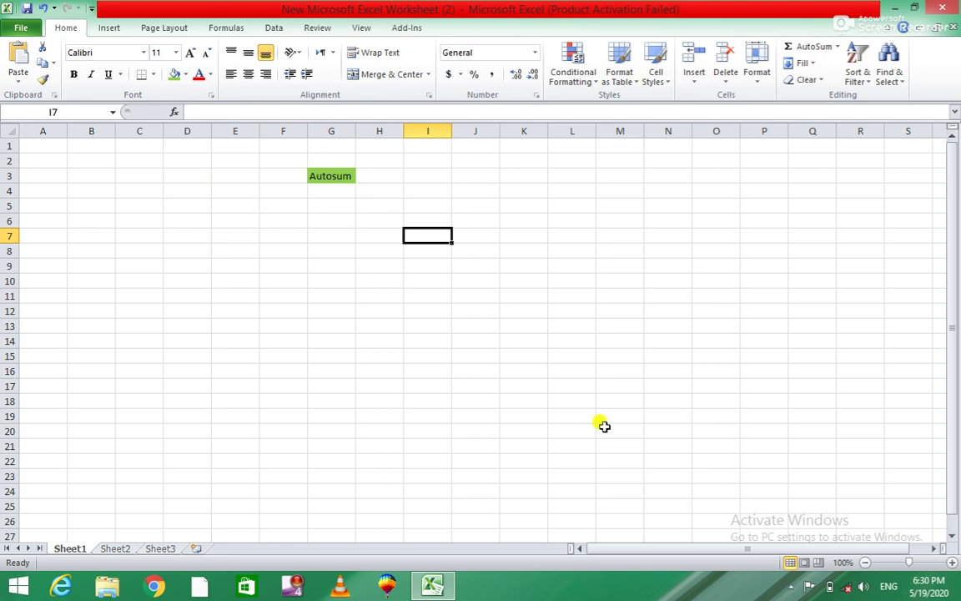
left_click_drag(911, 563, 923, 562)
left_click(934, 548)
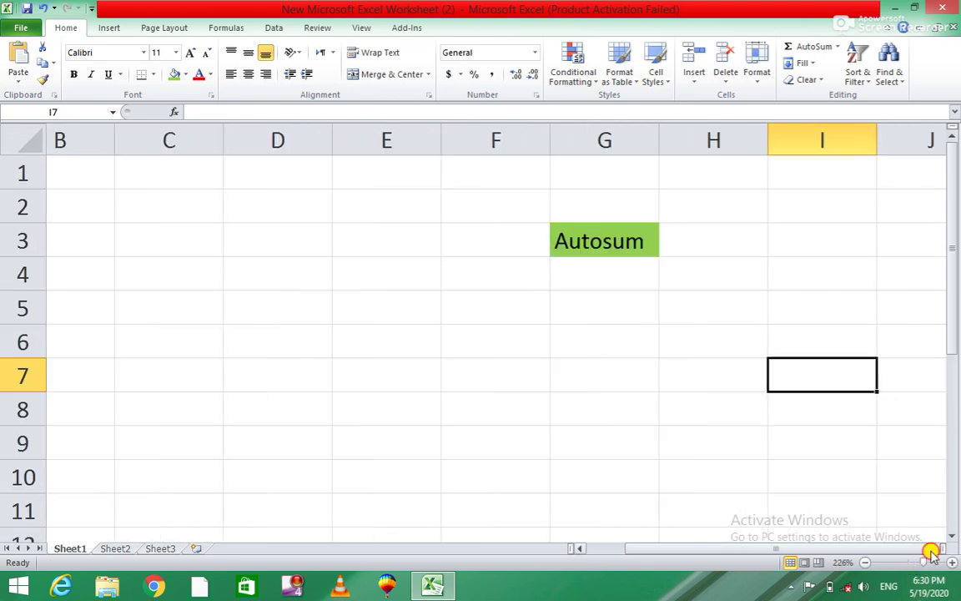
- Enter 12, 13, 14, 15 and 16 into cells G5 through G9
left_click(935, 548)
left_click(935, 548)
left_click(287, 261)
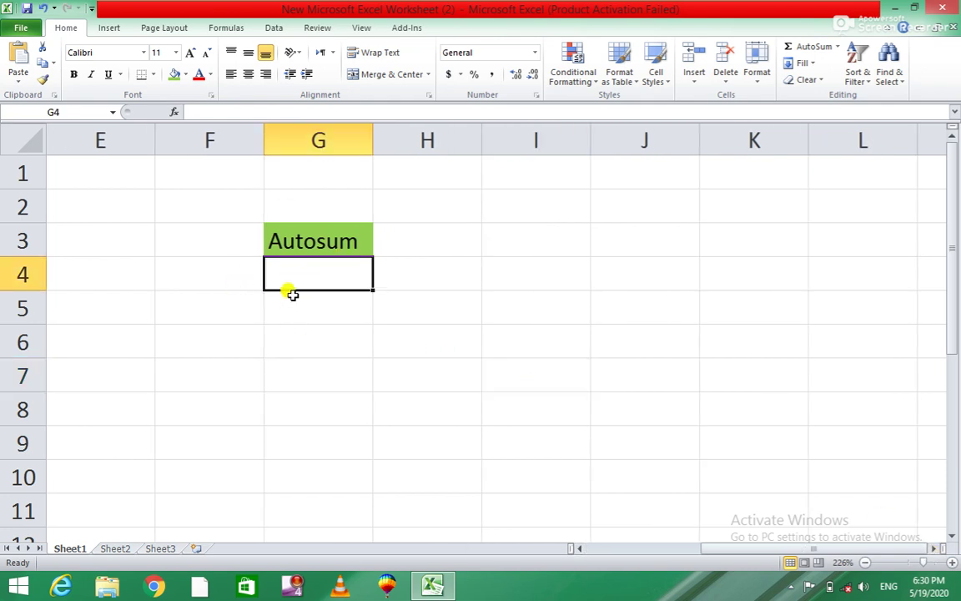
left_click(278, 321)
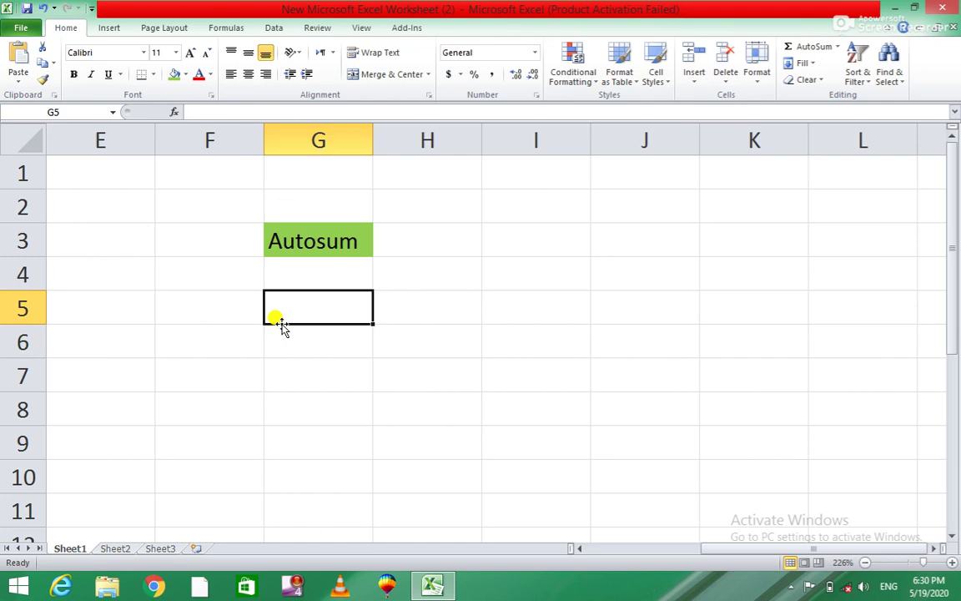
type("12")
key("Return")
type("1")
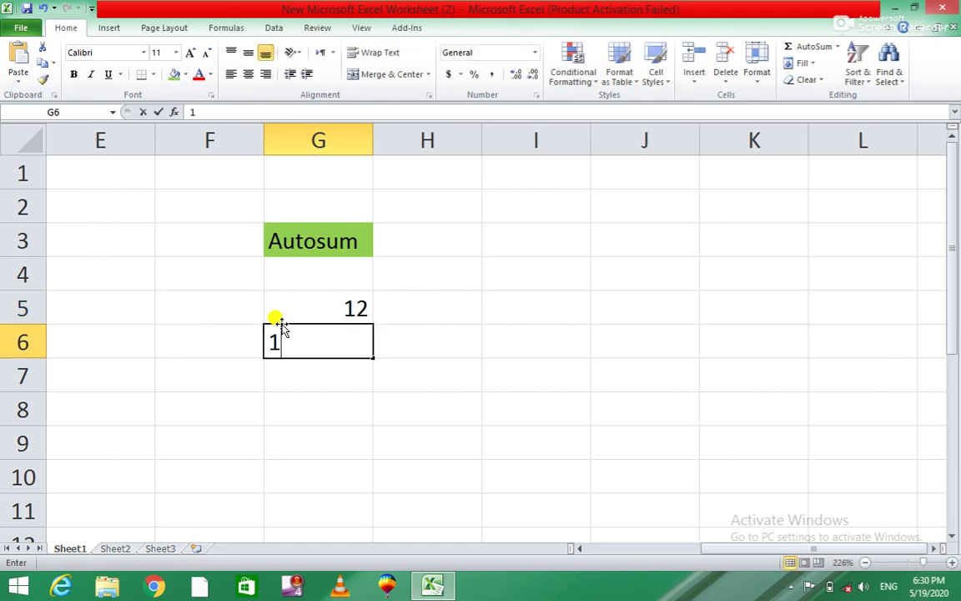
type("3")
key("Return")
type("14")
key("Return")
type("15")
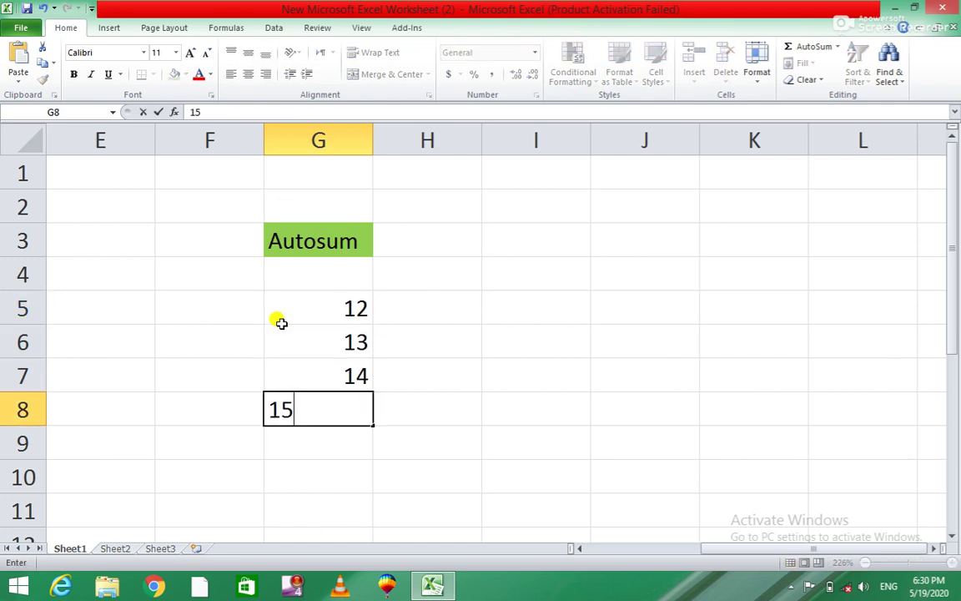
key("Return")
type("16")
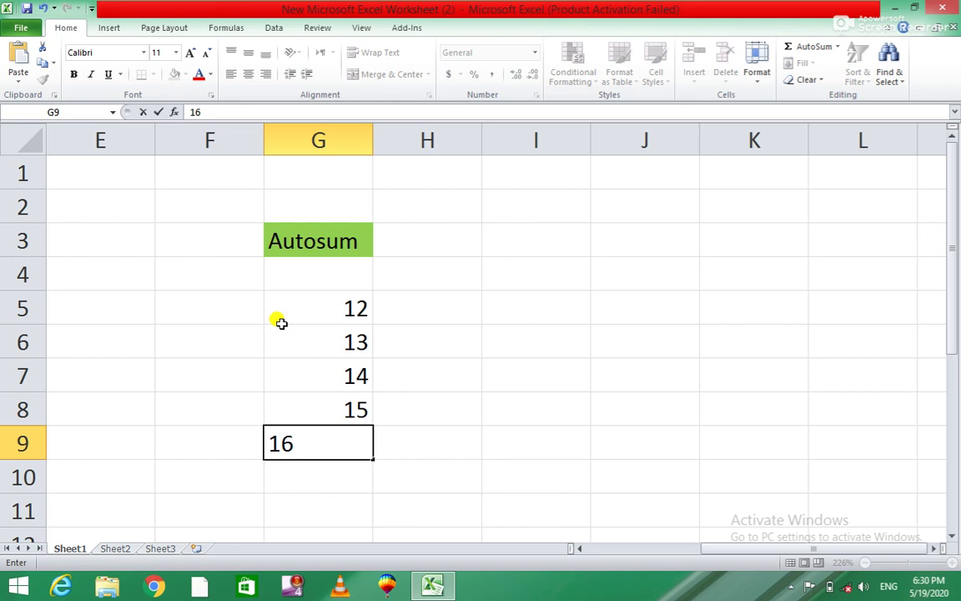
left_click(320, 473)
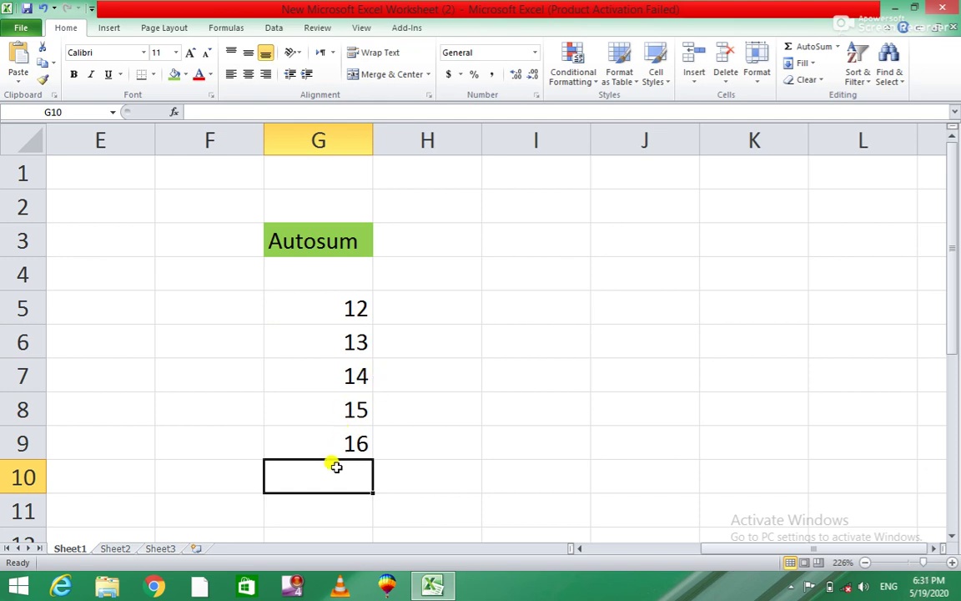
left_click(839, 49)
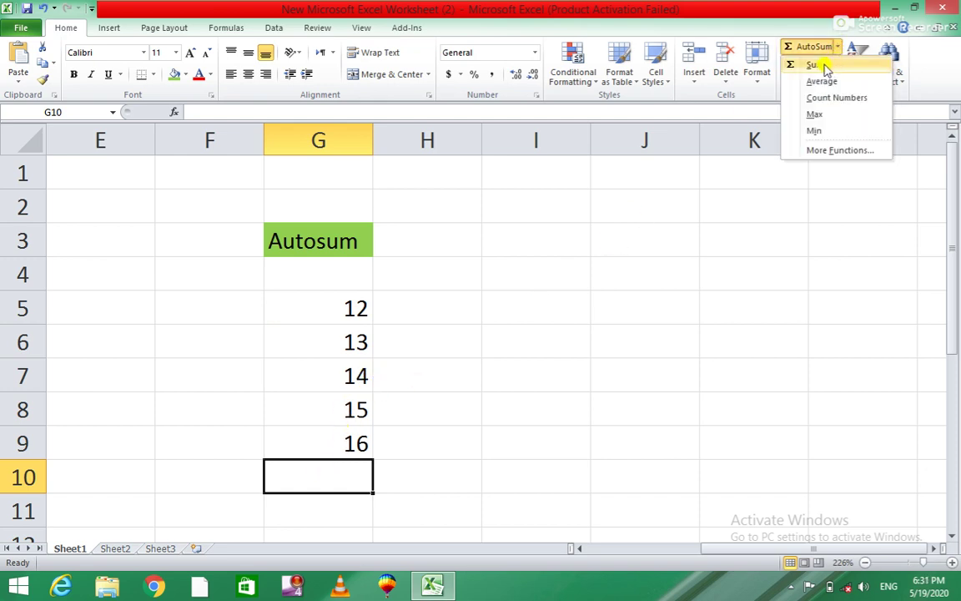
- Try an AutoSum total in G10 and a green fill on row 10, then undo both
left_click(825, 67)
key("Return")
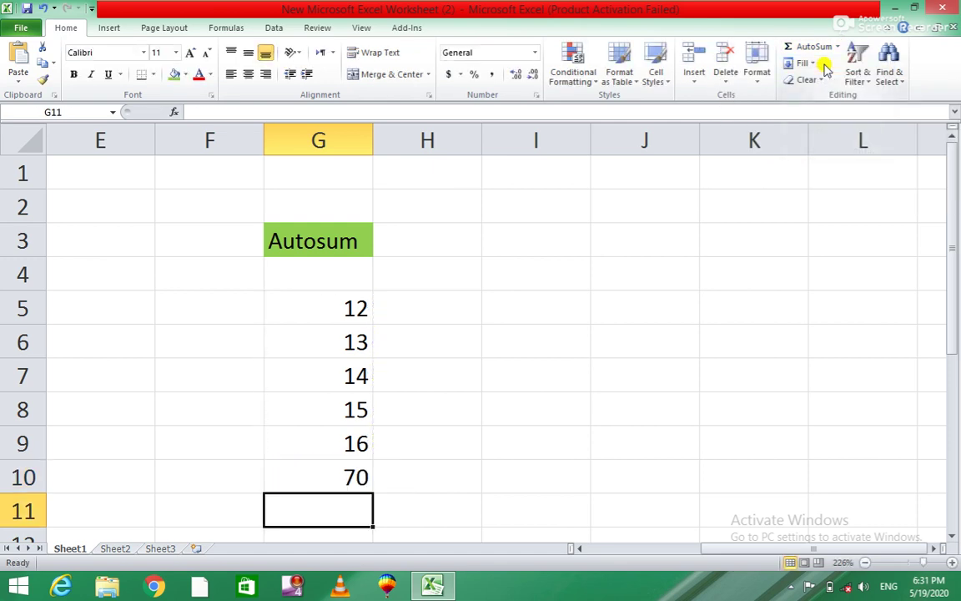
left_click_drag(262, 472, 626, 467)
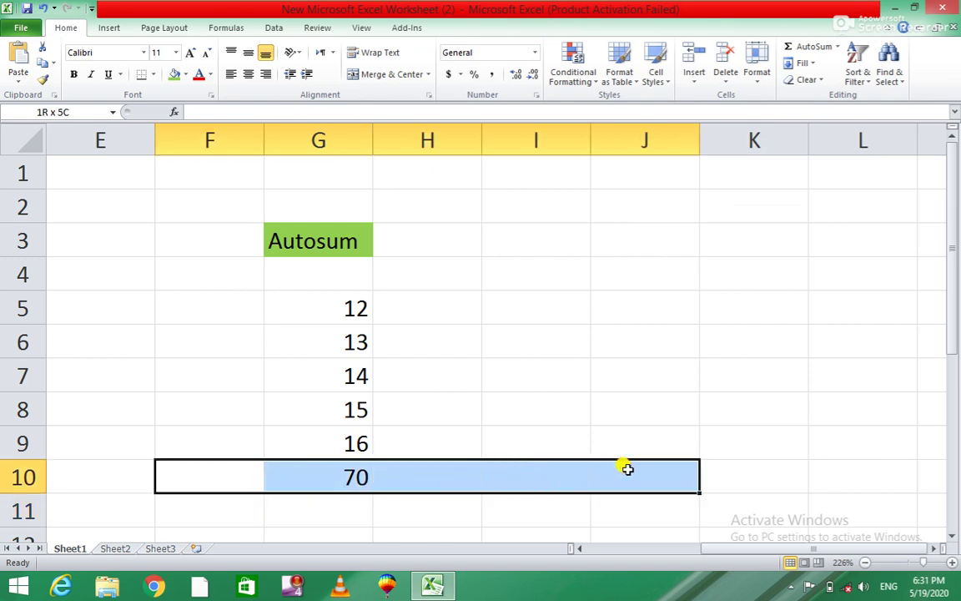
left_click(173, 73)
left_click(529, 365)
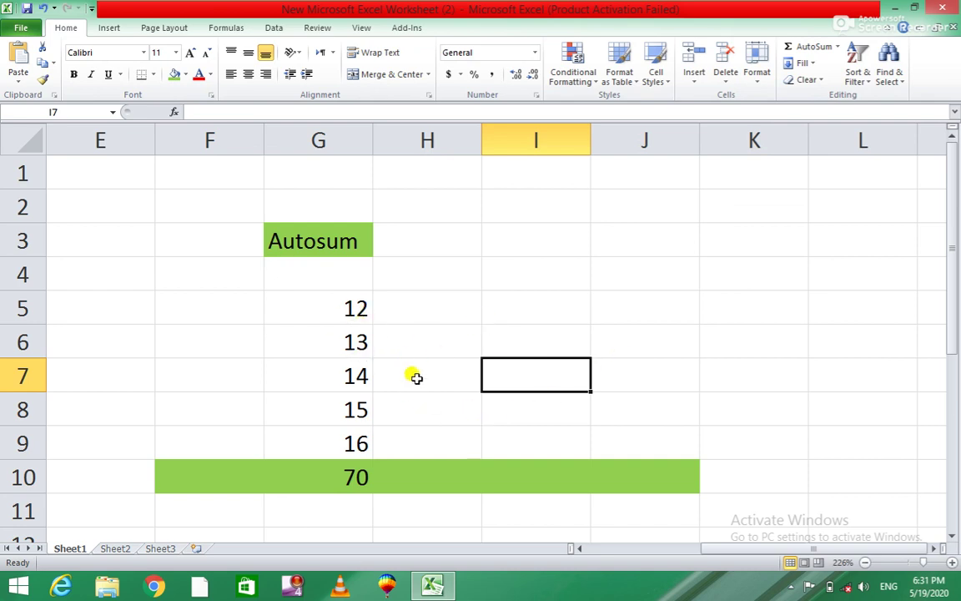
key("ctrl+z")
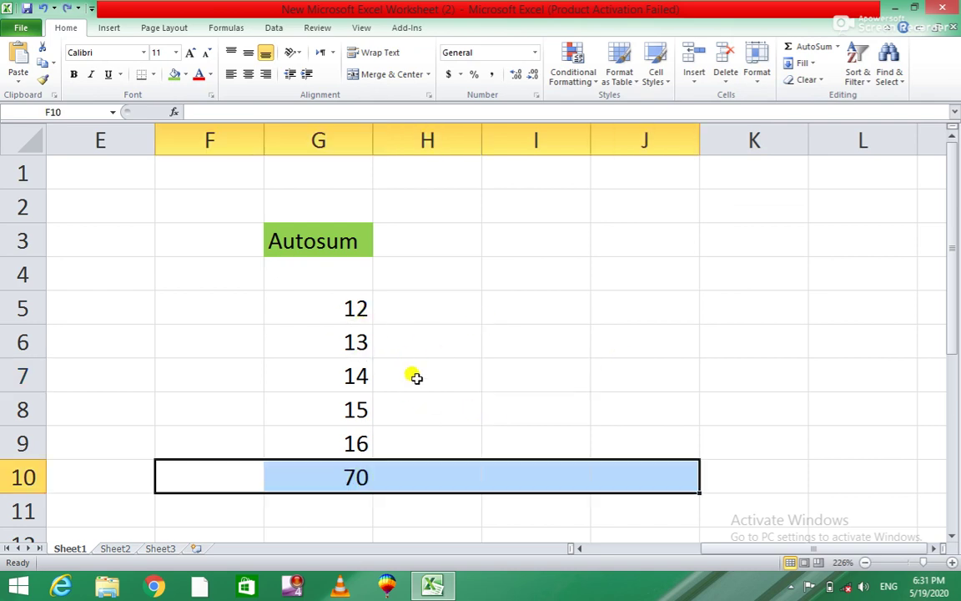
key("ctrl+z")
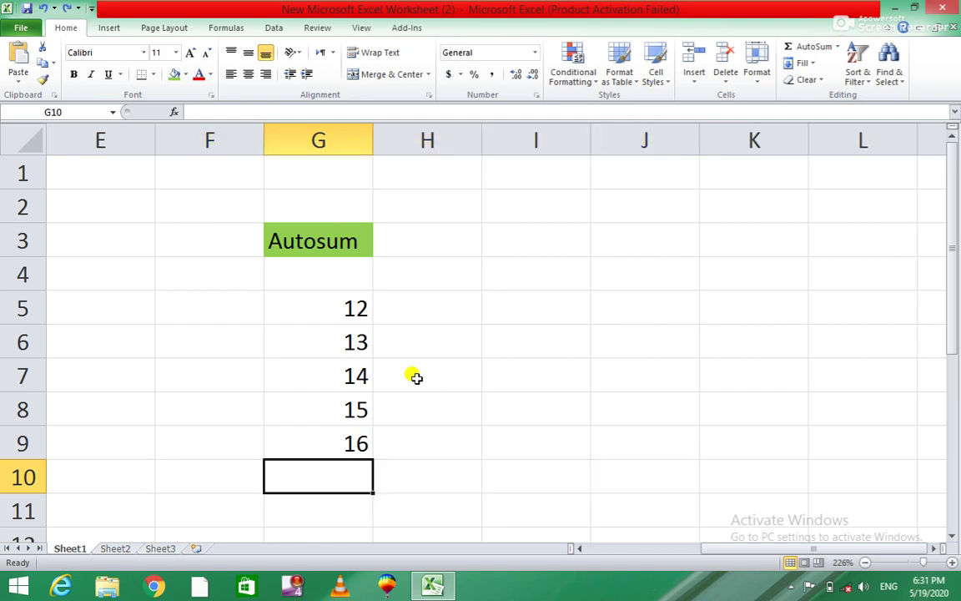
- Fill F10:J10 green and AutoSum G5:G9 into G10, showing 70
left_click(211, 471)
left_click_drag(211, 471, 594, 477)
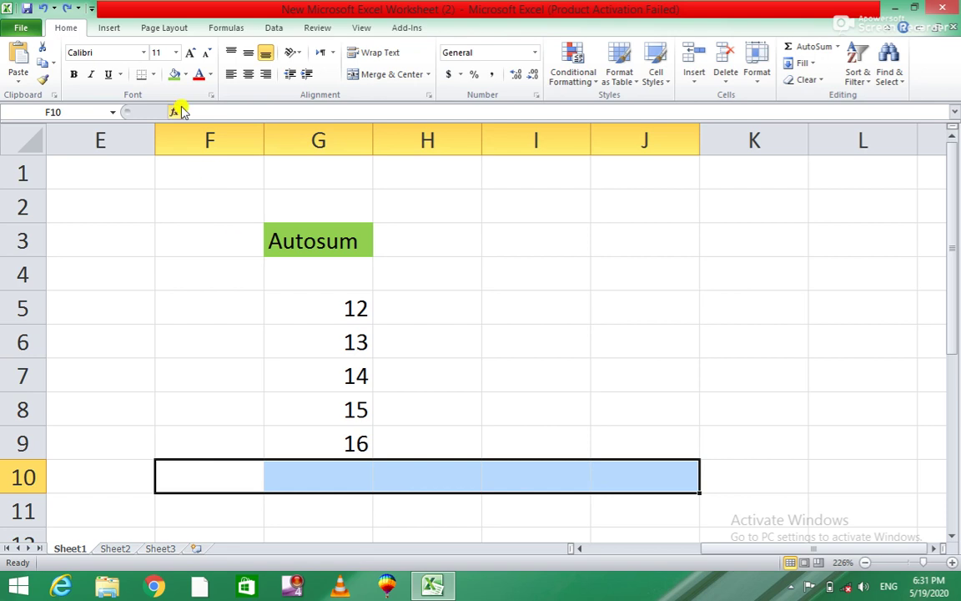
left_click(175, 73)
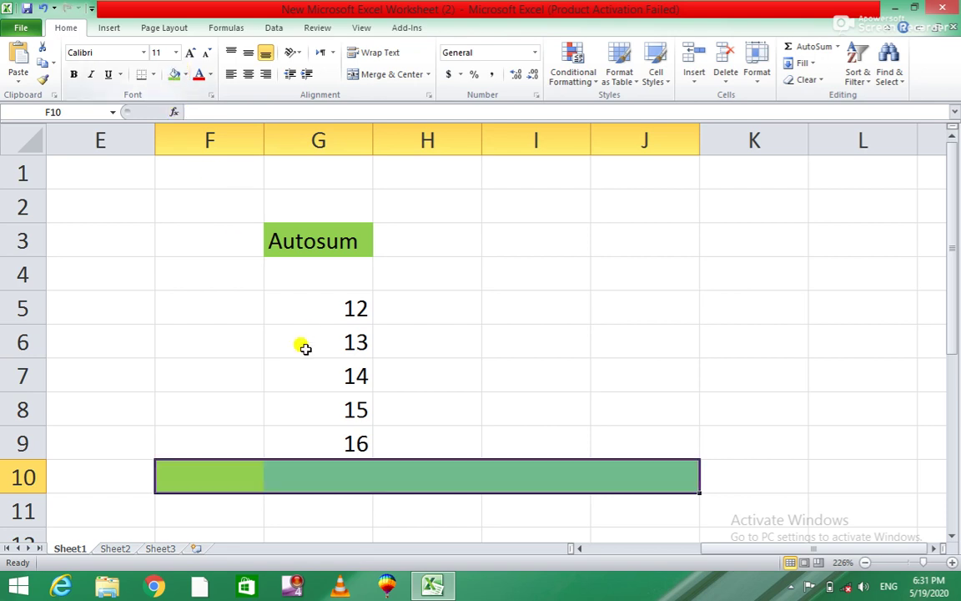
left_click(352, 471)
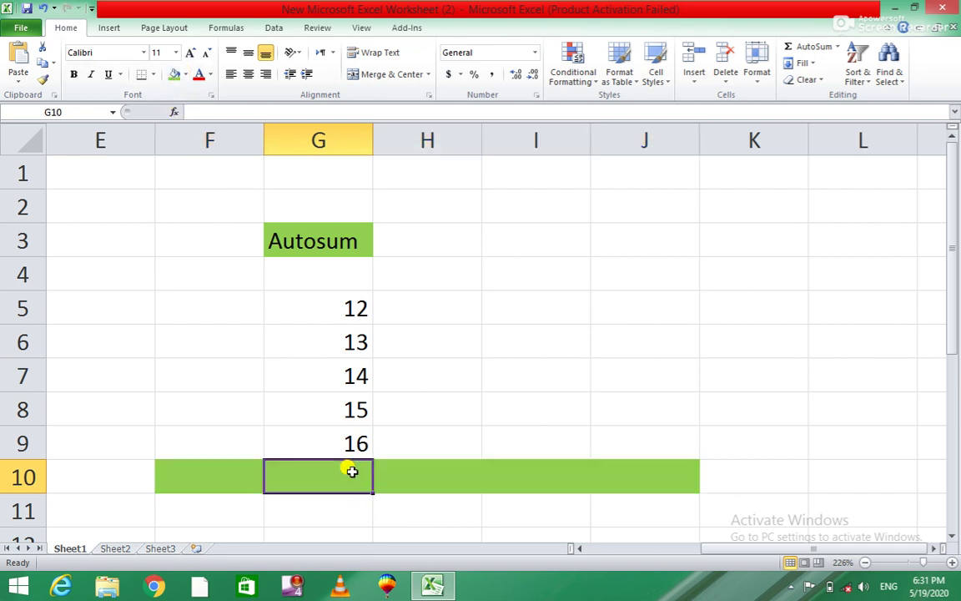
left_click(838, 47)
left_click(822, 65)
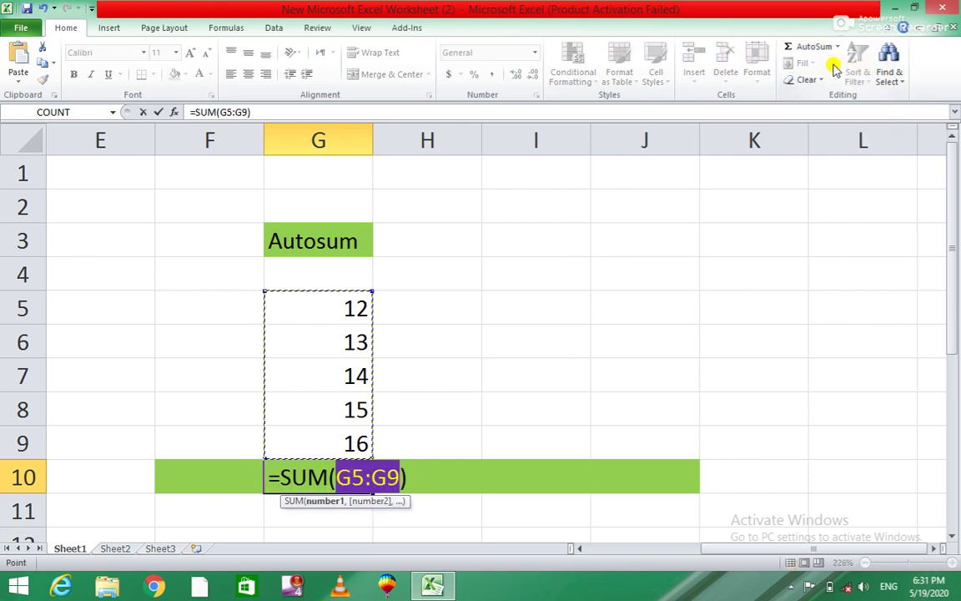
key("Return")
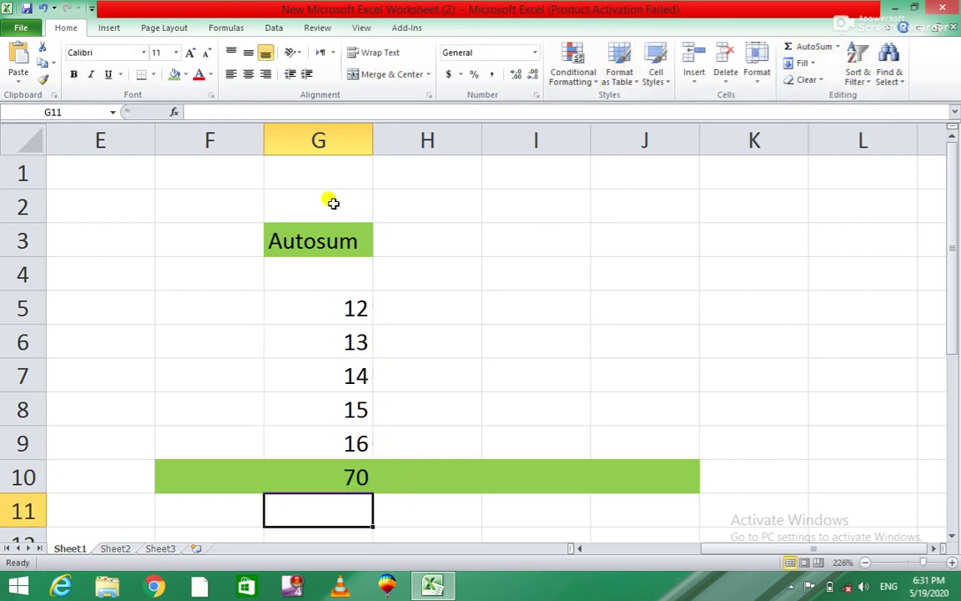
- Label F10 'total' and clear the SUM formula from G10
left_click(199, 475)
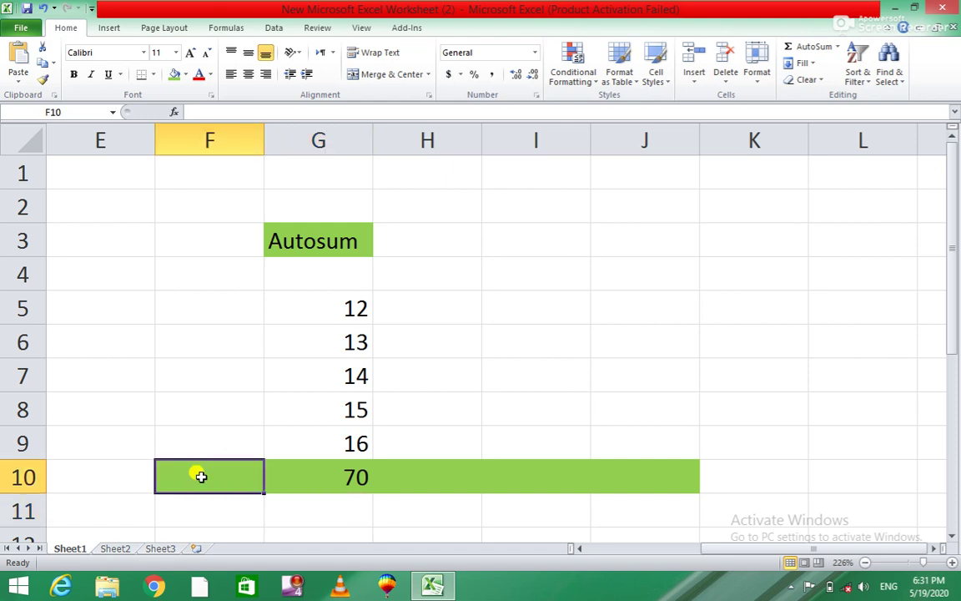
type("total")
left_click(579, 408)
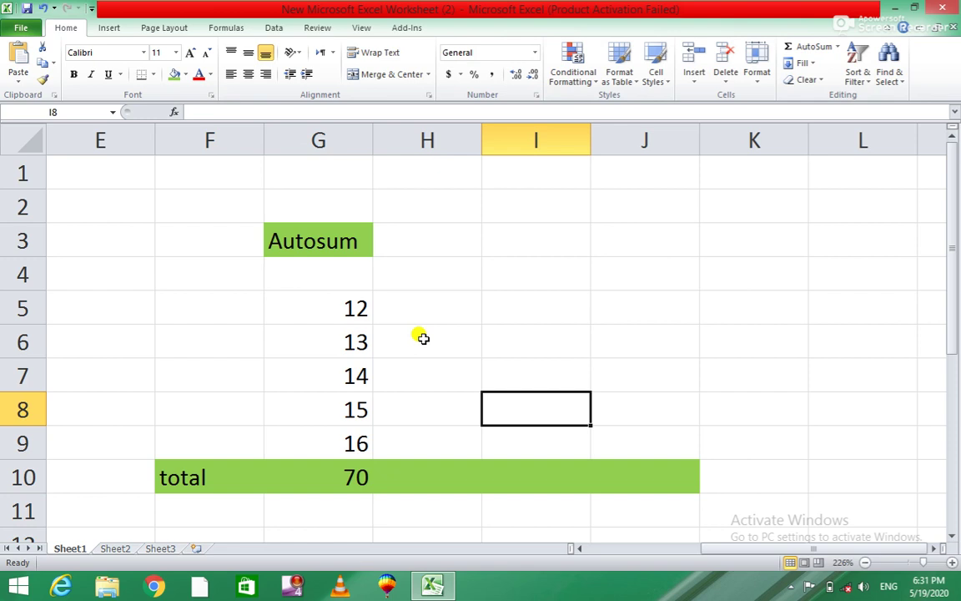
left_click(362, 467)
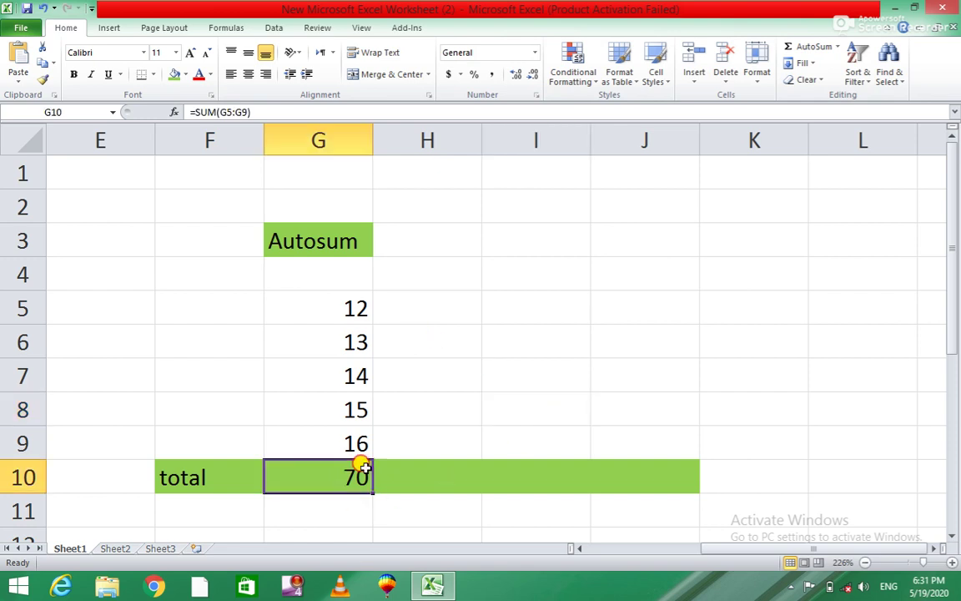
key("BackSpace")
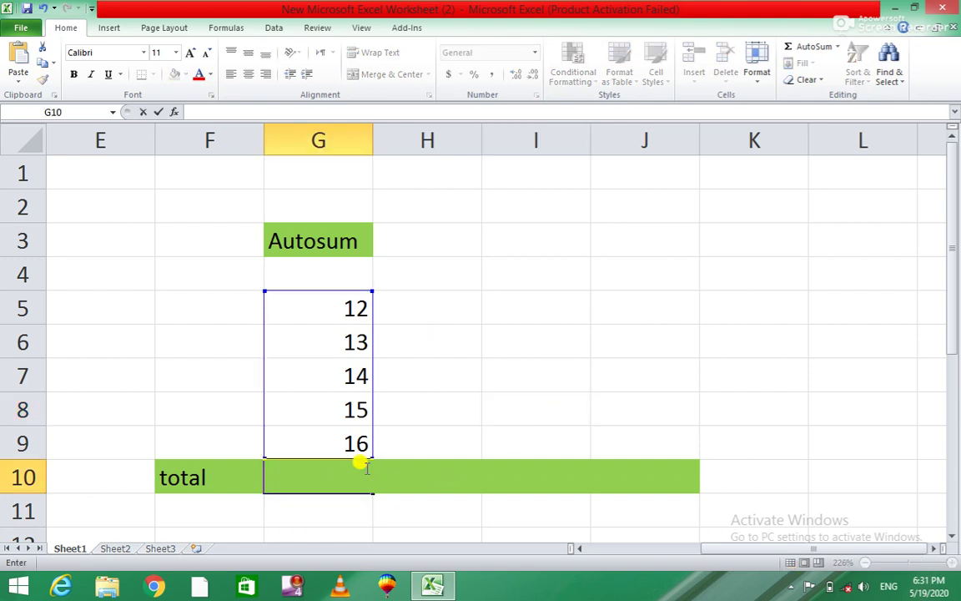
- Start =sum( in G10, adding G5, G6, G7 and G8 separated by commas
left_click(422, 507)
left_click(310, 477)
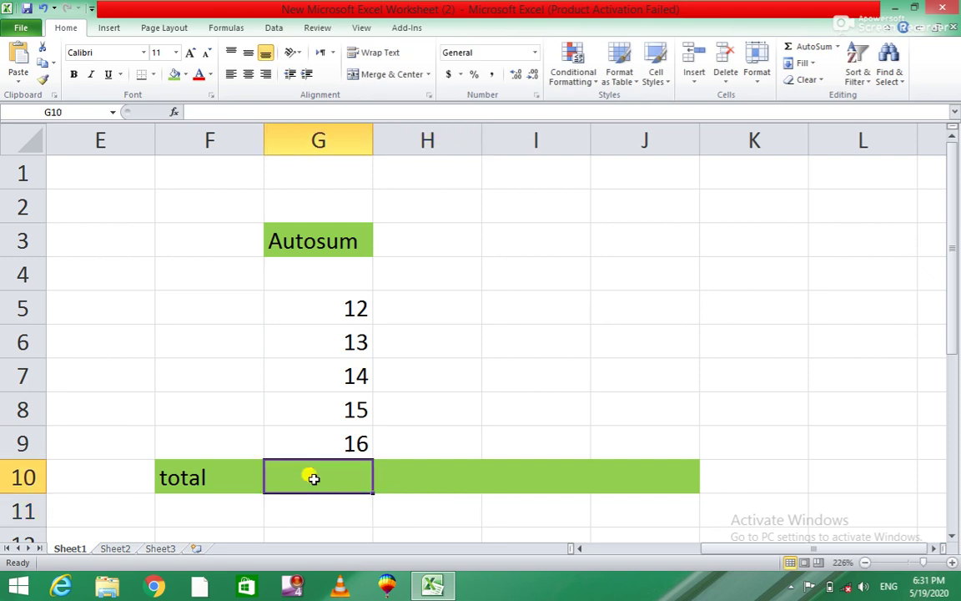
type("=s")
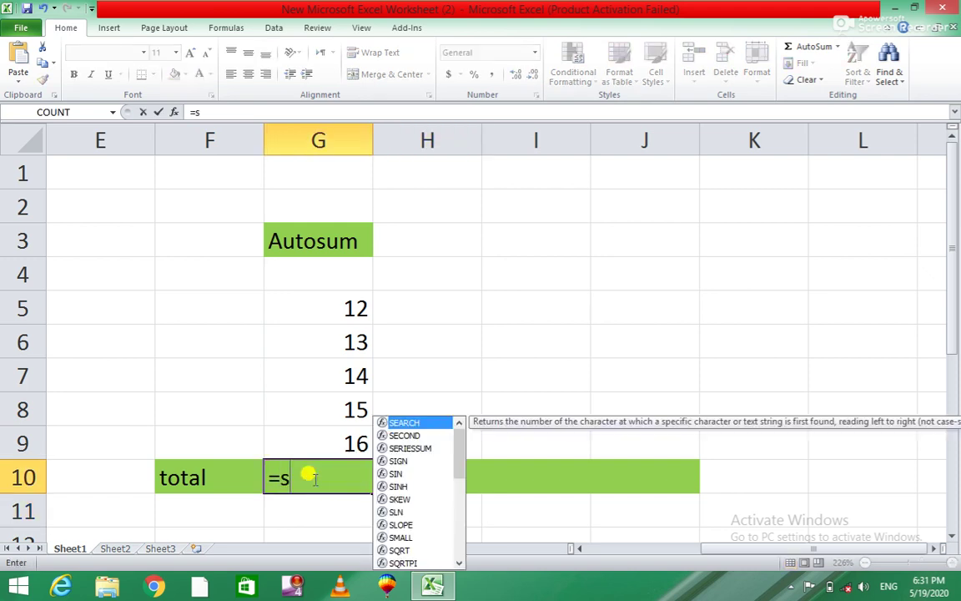
type("um(")
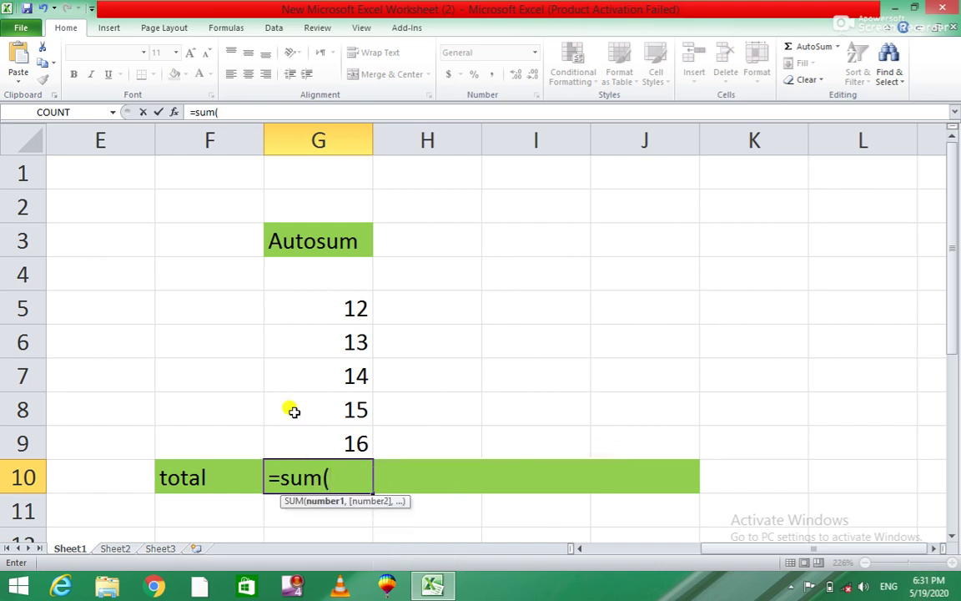
left_click(345, 310)
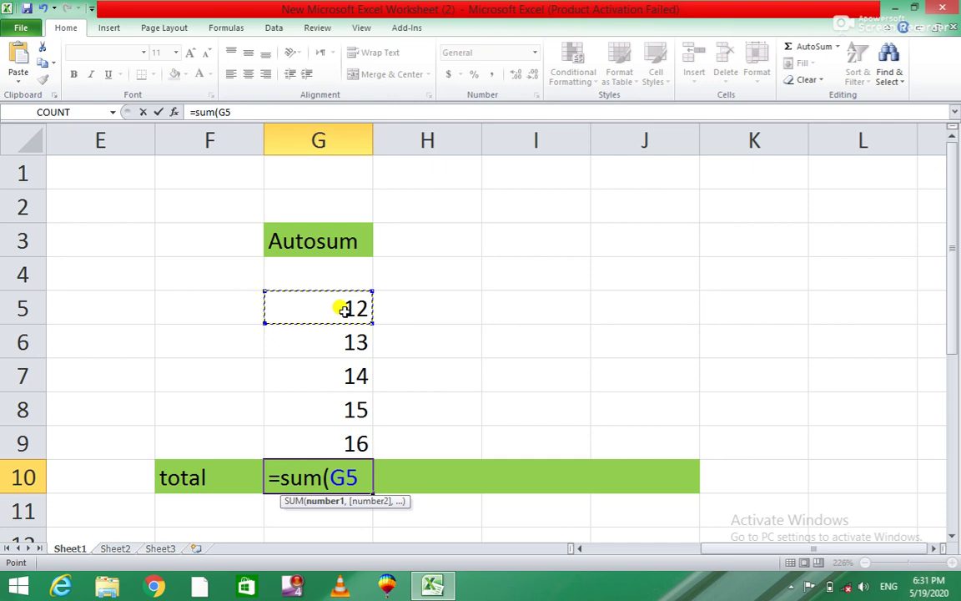
type(",")
left_click(343, 341)
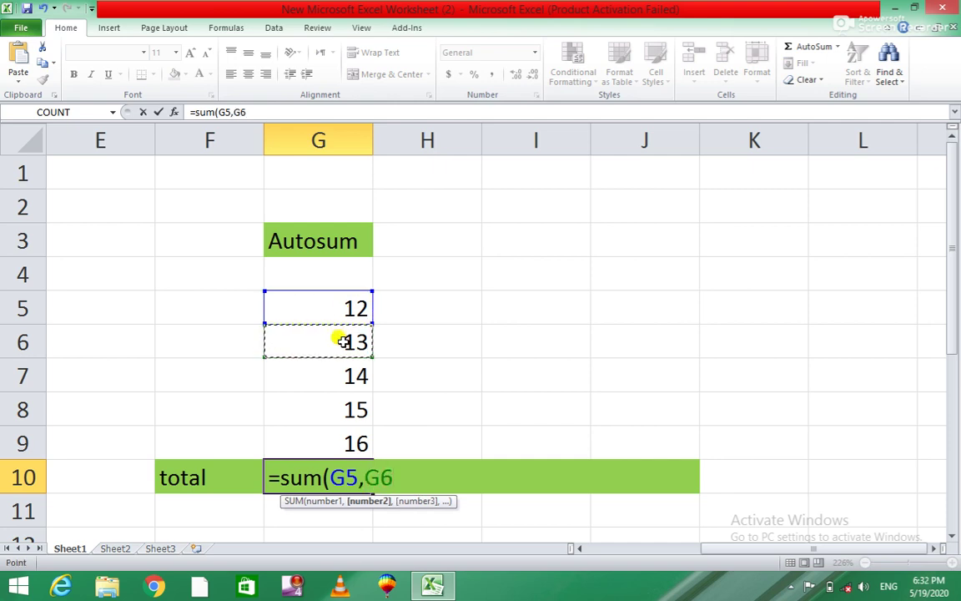
type(",")
left_click(337, 369)
type(",")
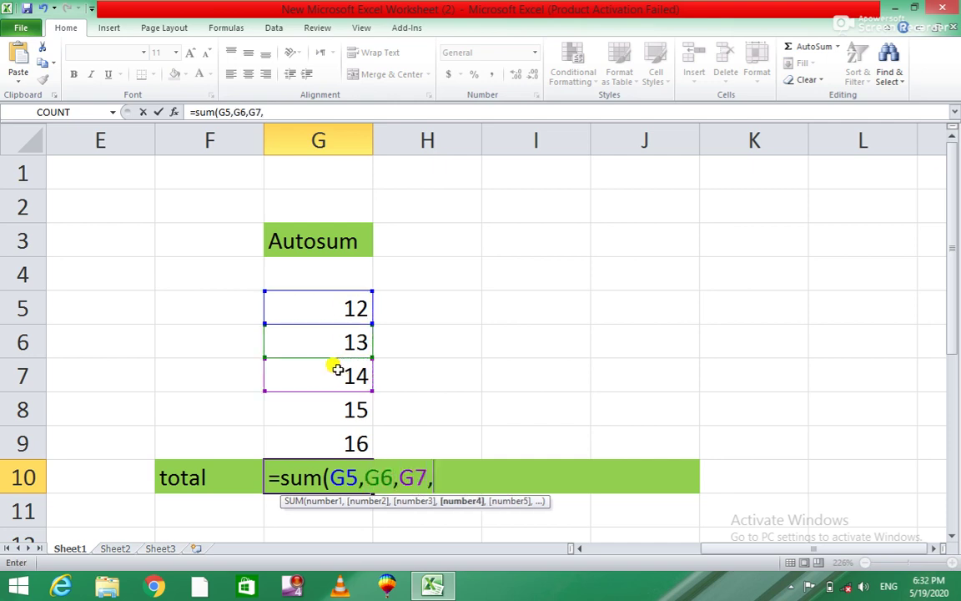
left_click(329, 400)
- Add G9, fix the closing parenthesis and commit so G10 shows 70
type(",")
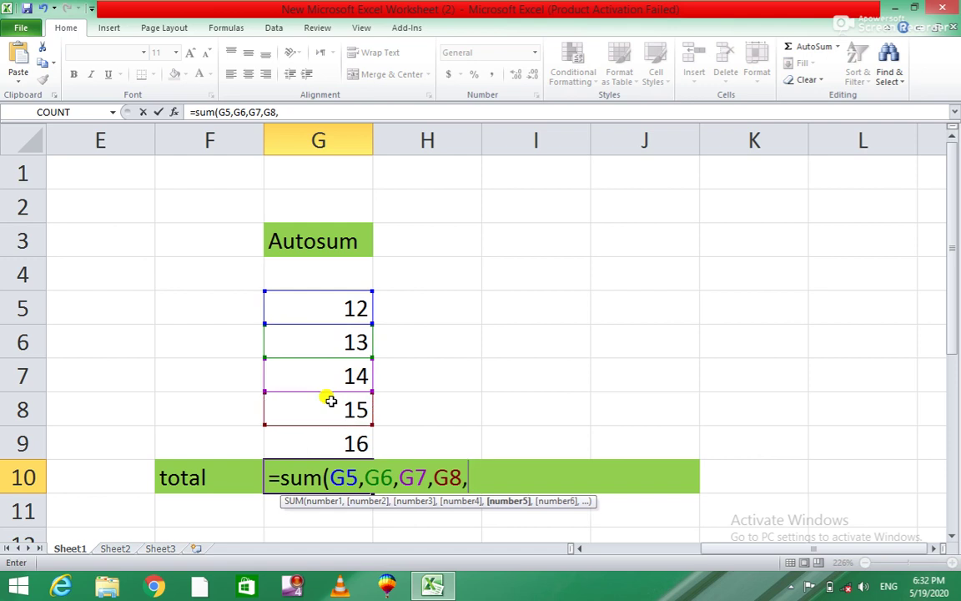
left_click(323, 439)
type(",")
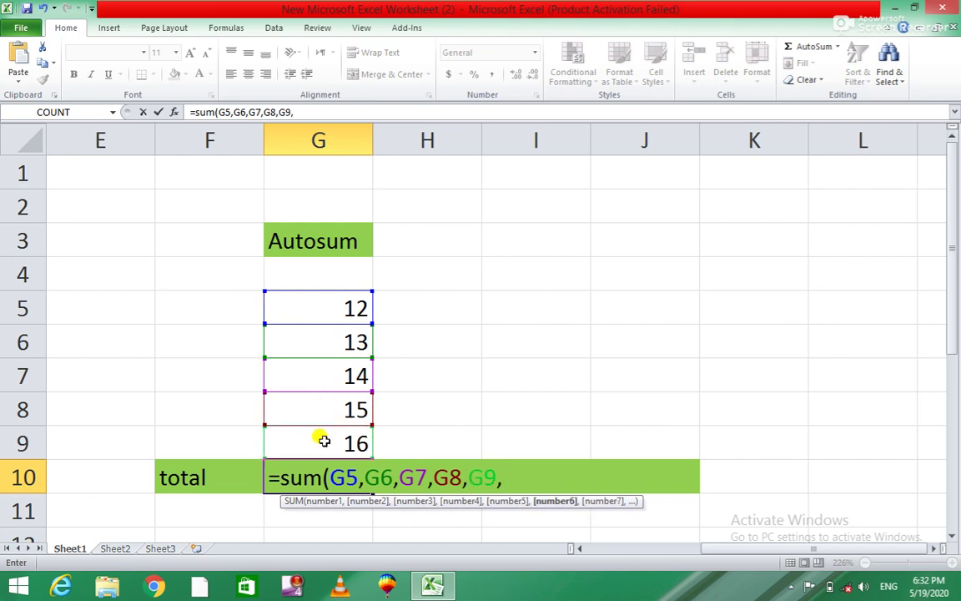
type(")")
key("BackSpace")
key("BackSpace")
type("(")
key("BackSpace")
type(")")
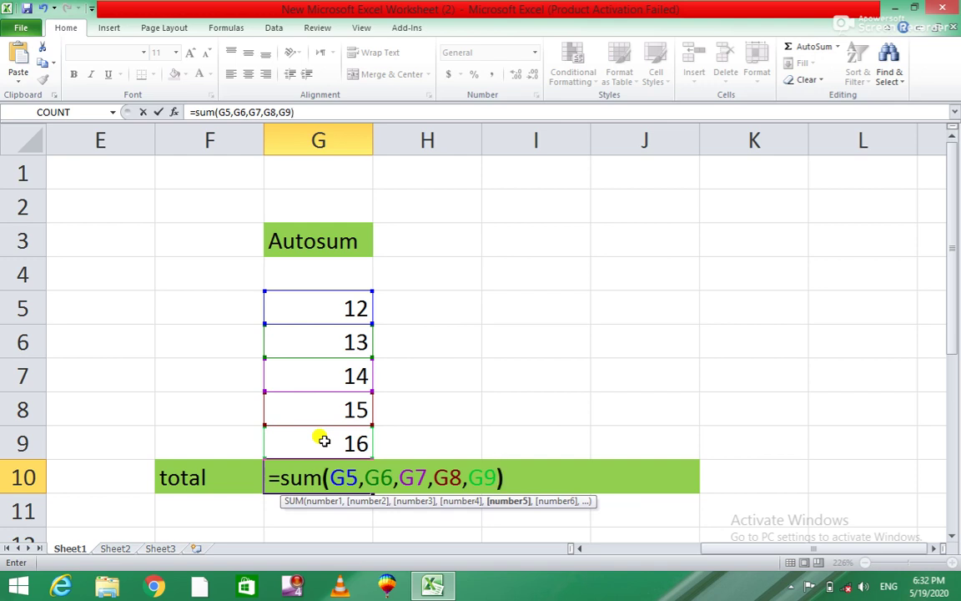
key("Return")
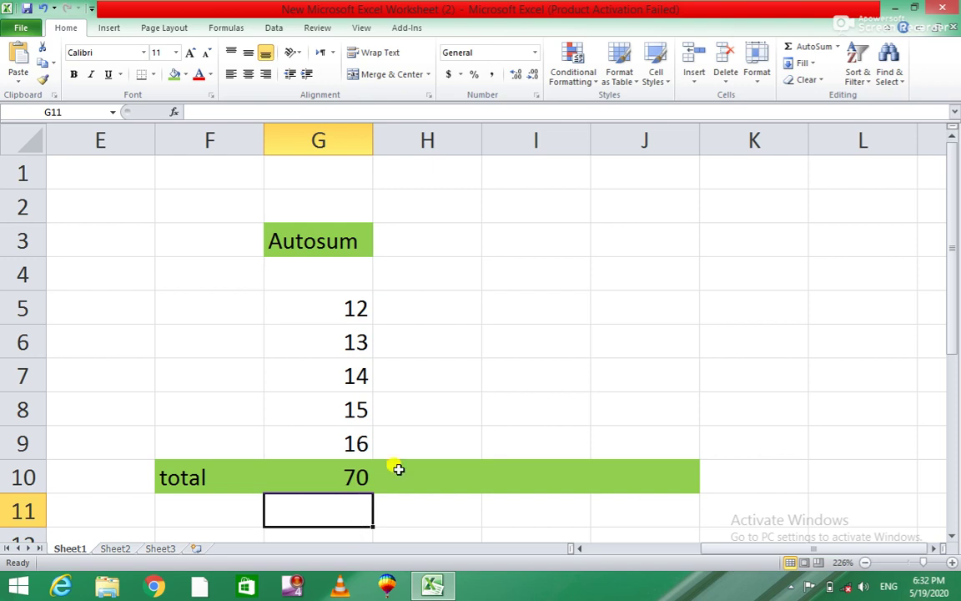
left_click(608, 276)
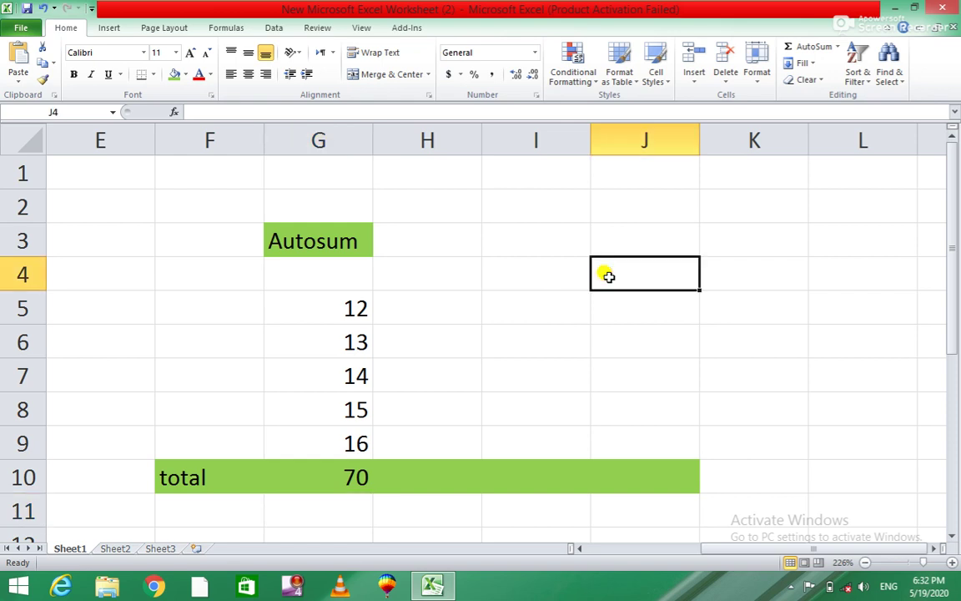
- Enter =(5+6+7+8+9) in J4 to get 35 after a missing-parenthesis warning, then undo
type("=")
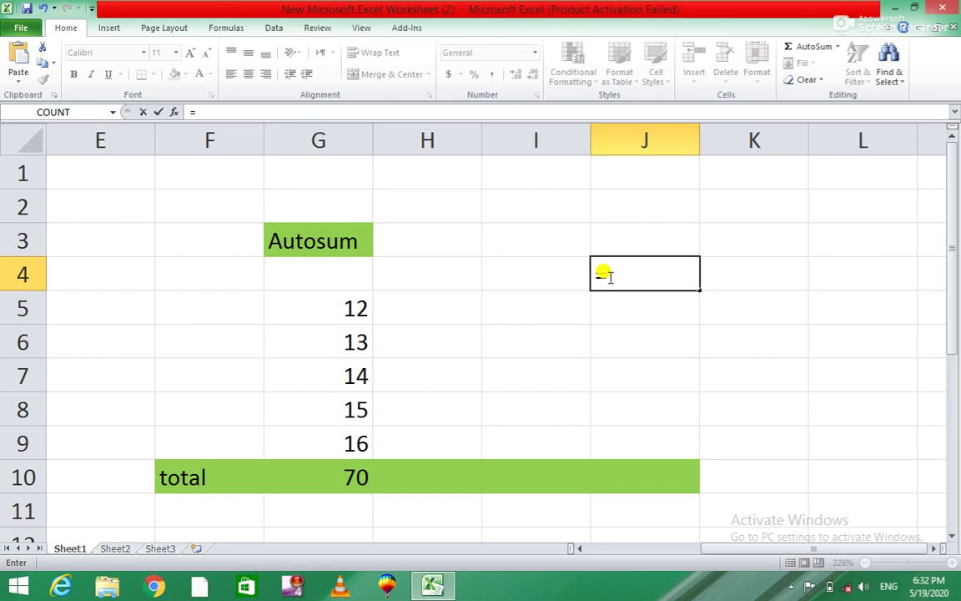
type("(")
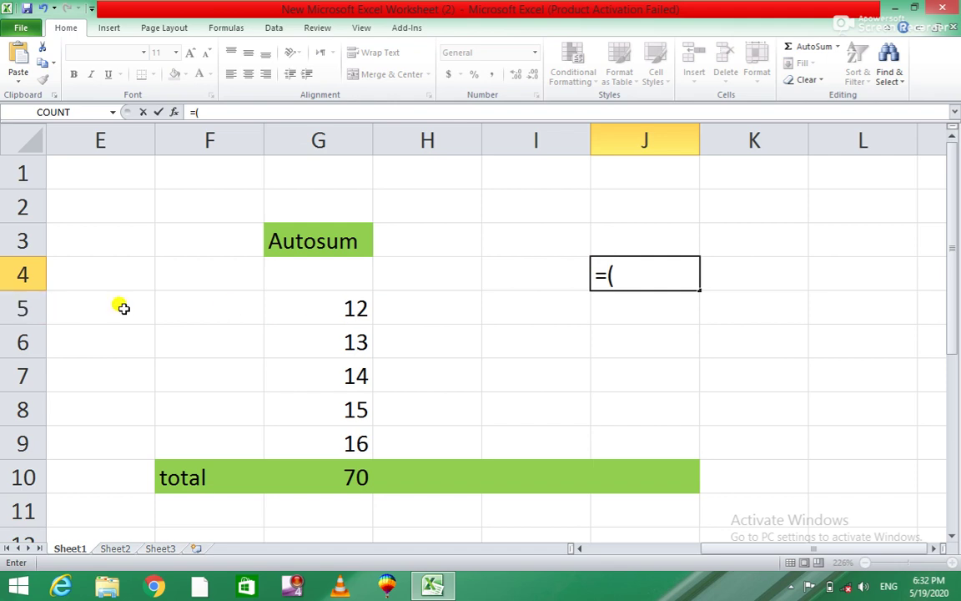
type("5")
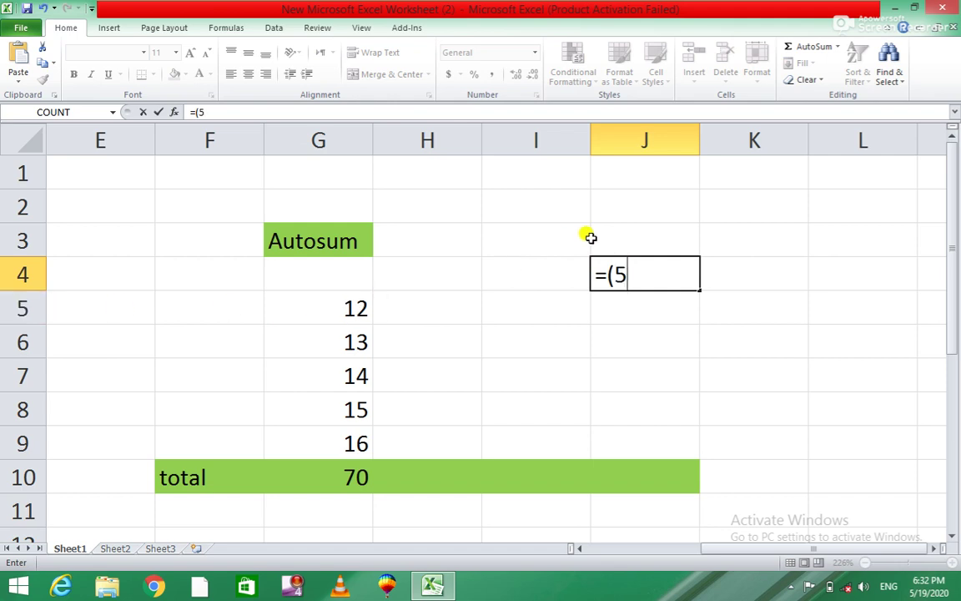
type("+")
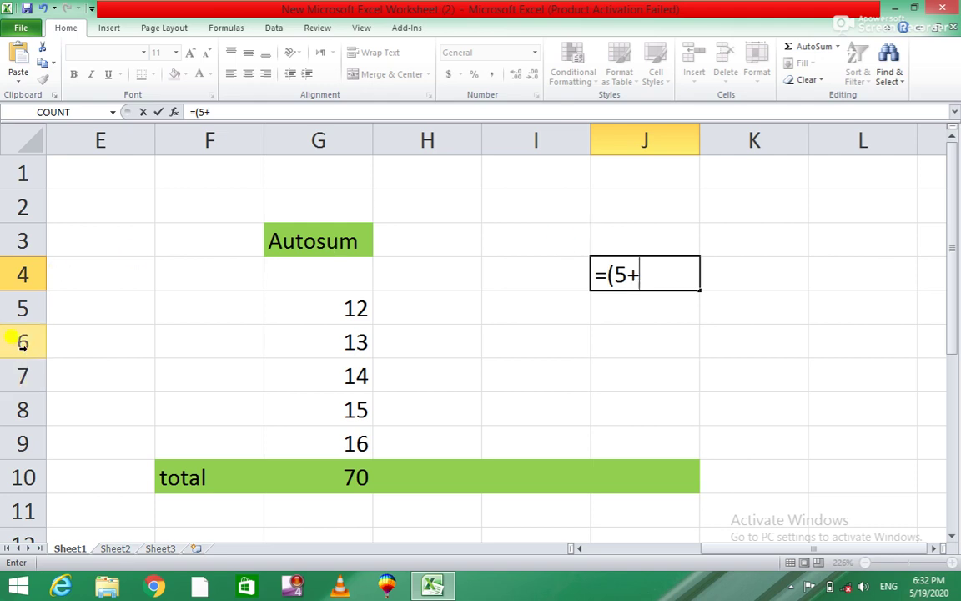
type("6")
key("Return")
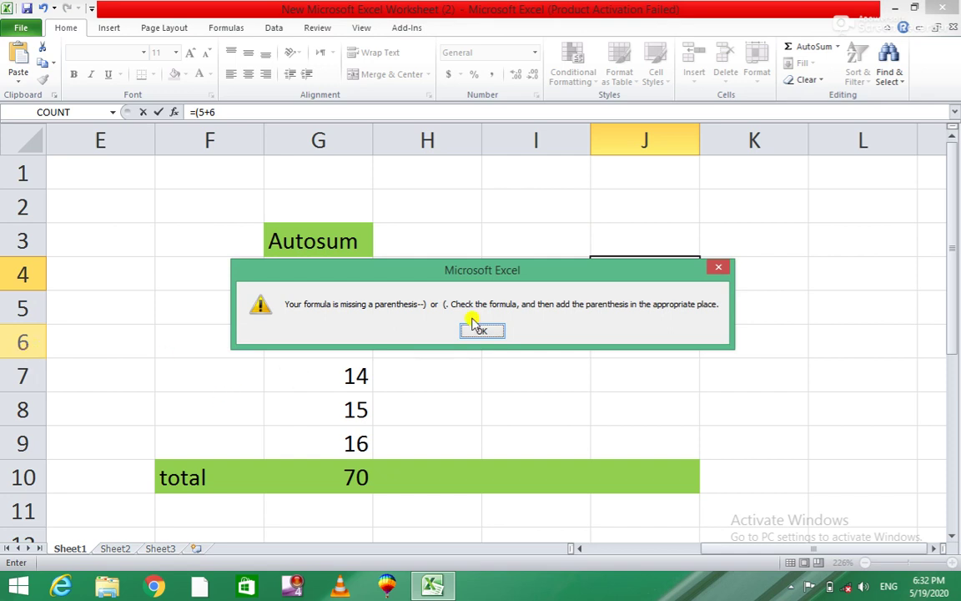
left_click(486, 330)
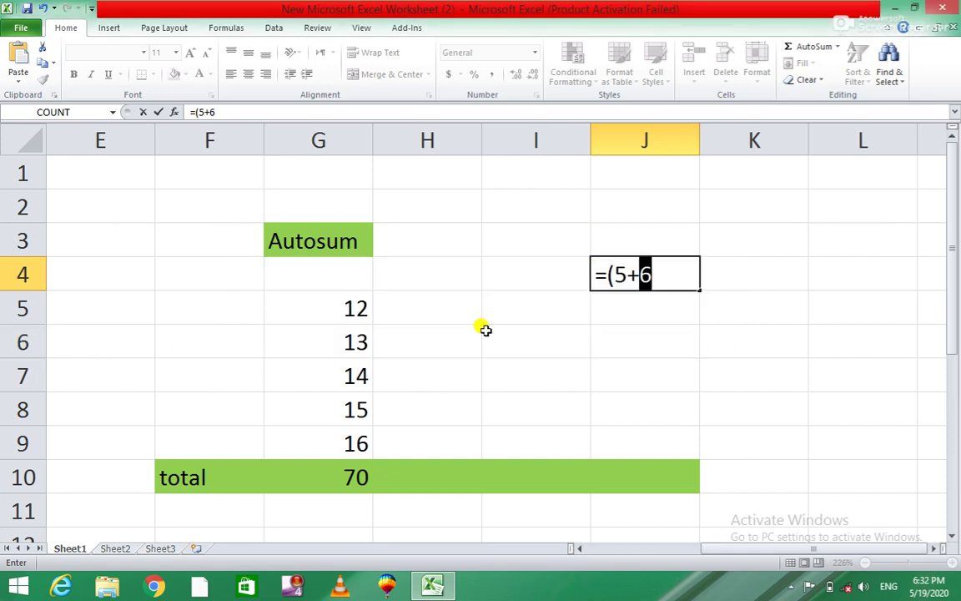
left_click(664, 274)
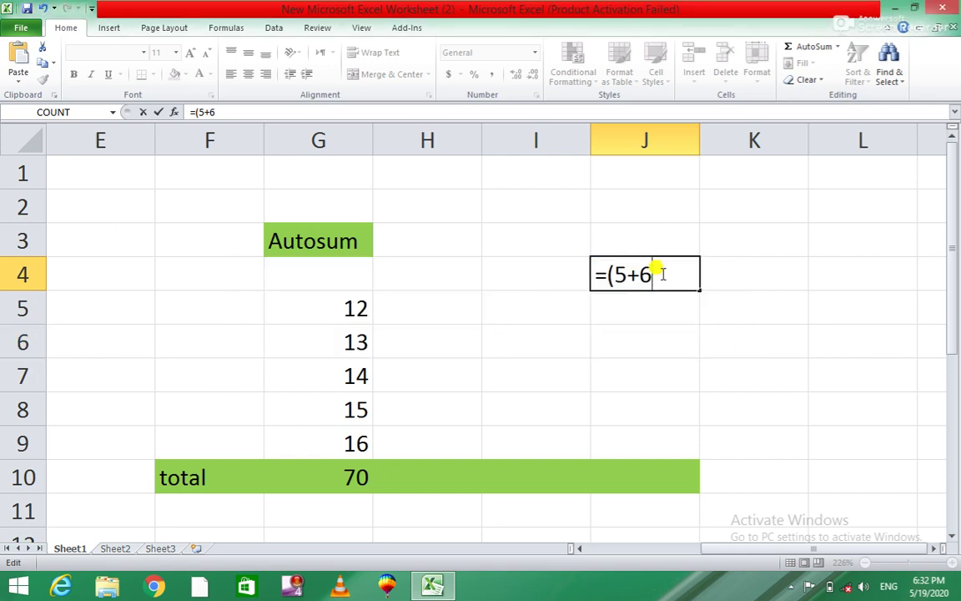
type("+")
type("7")
type("+")
type("8")
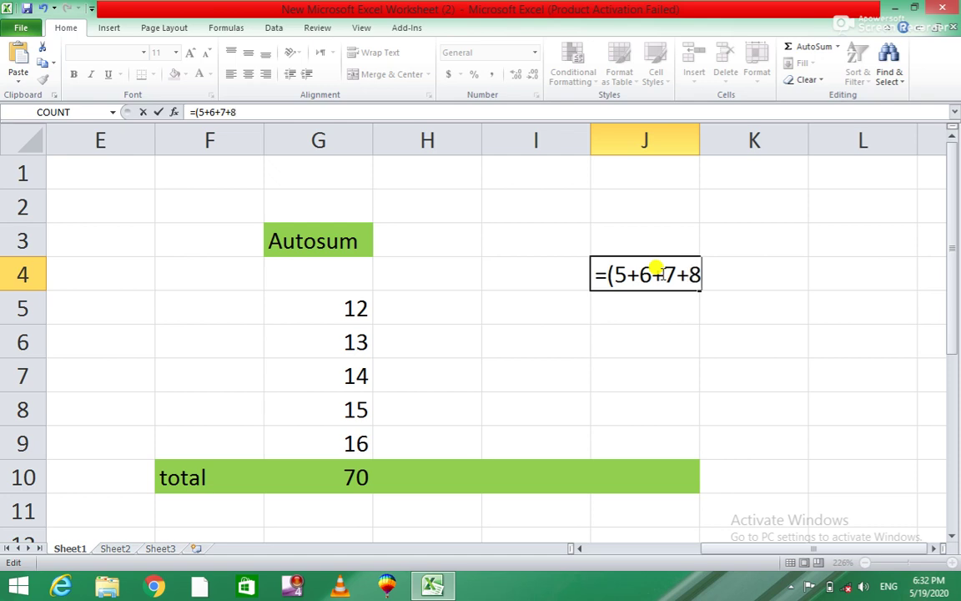
type("+9")
type(")")
key("Return")
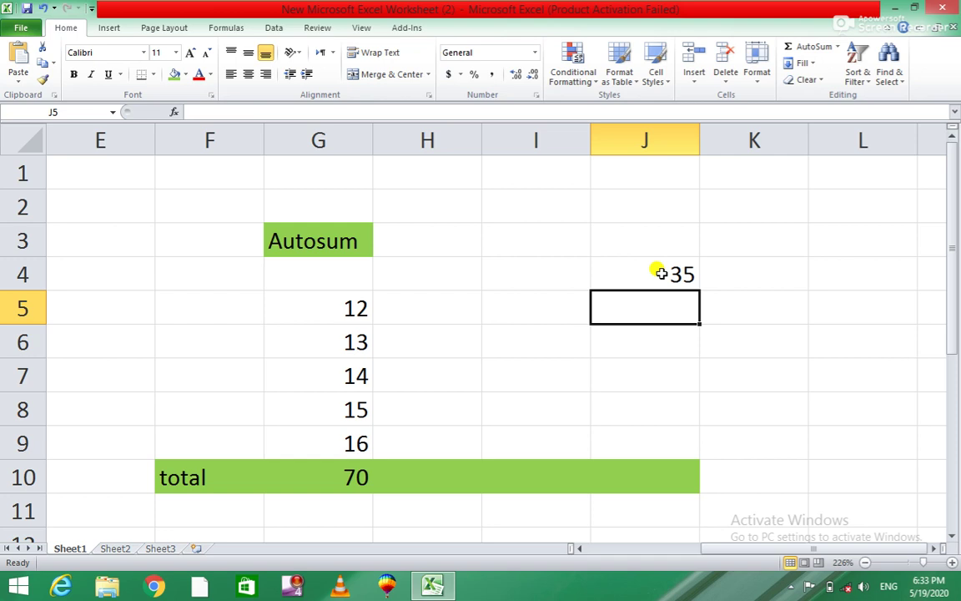
key("ctrl+z")
key("ctrl+z")
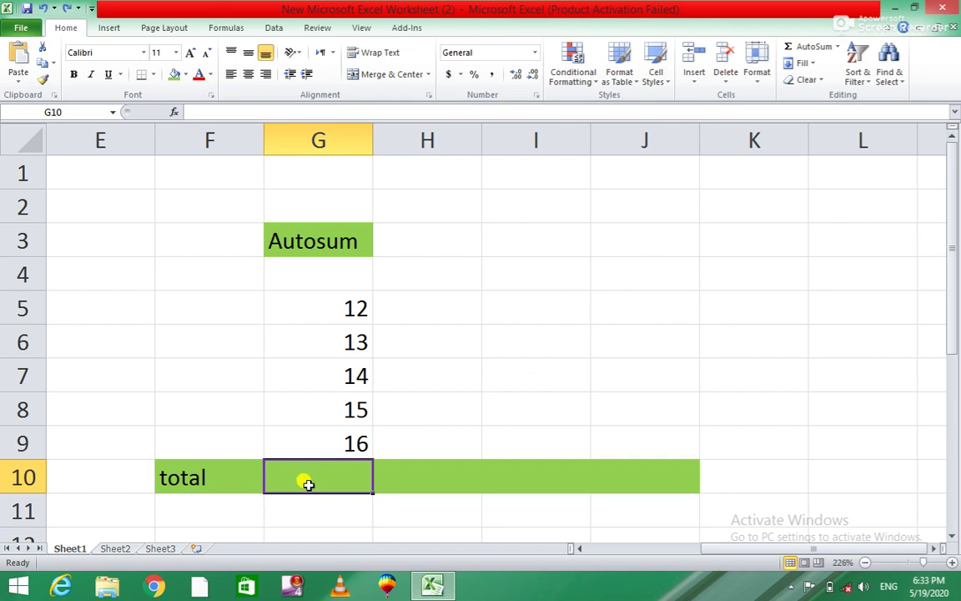
type("70")
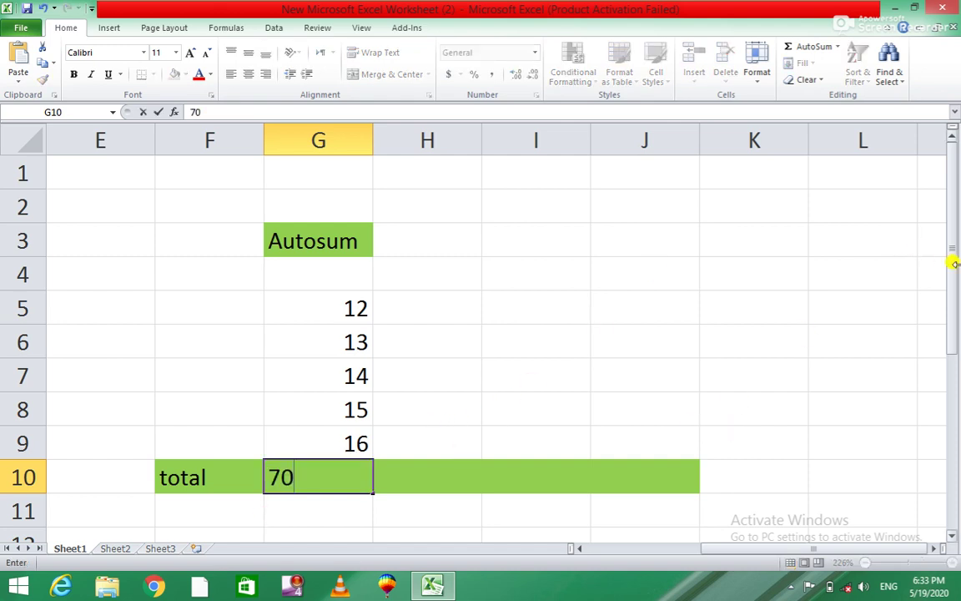
left_click_drag(953, 262, 954, 290)
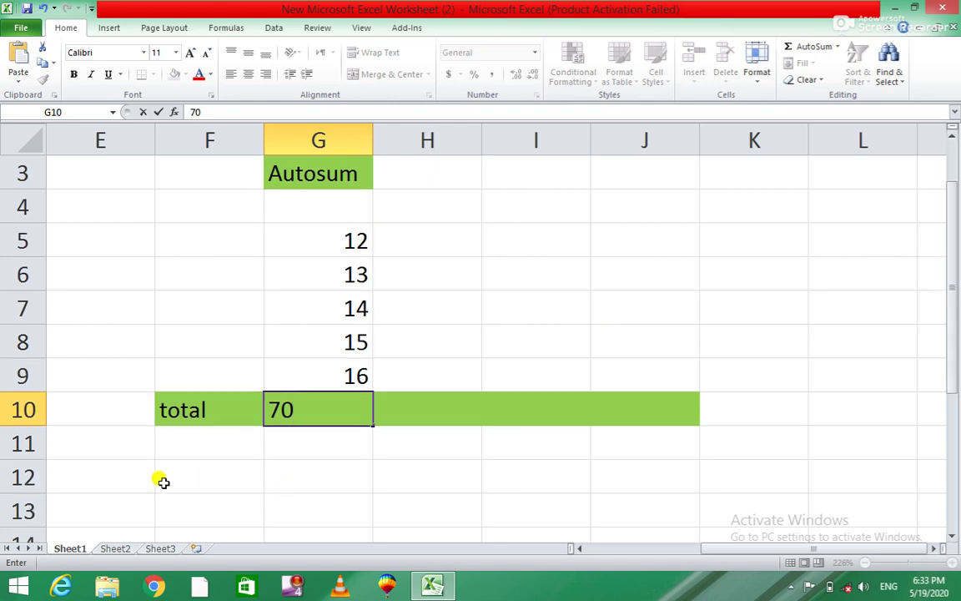
left_click(200, 481)
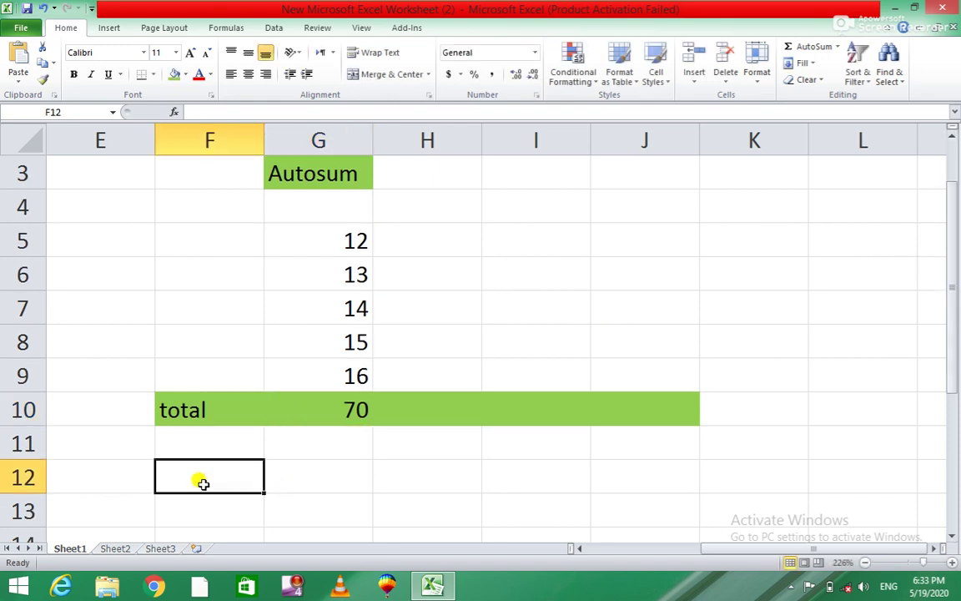
type("=")
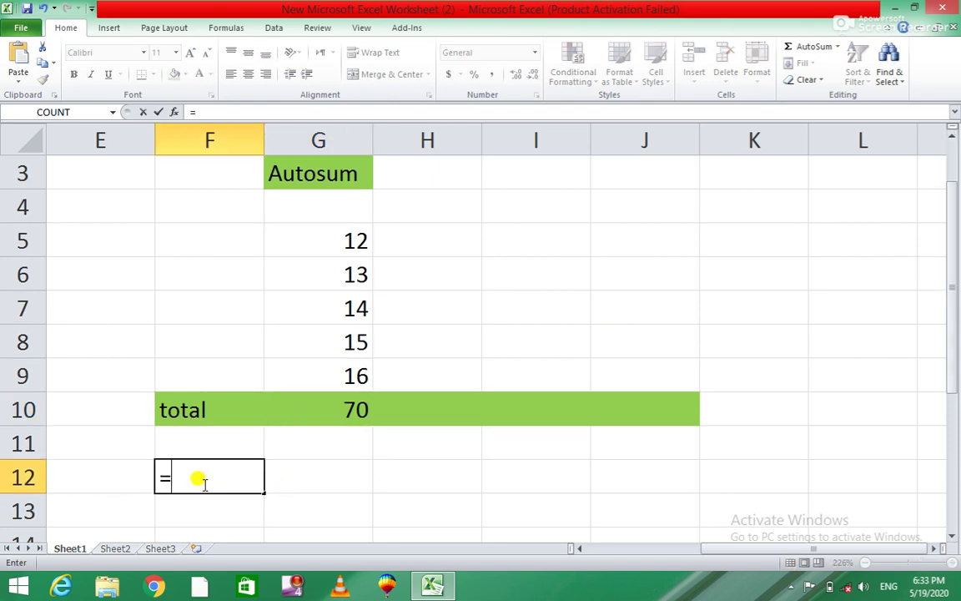
type("(")
type("5")
type("+")
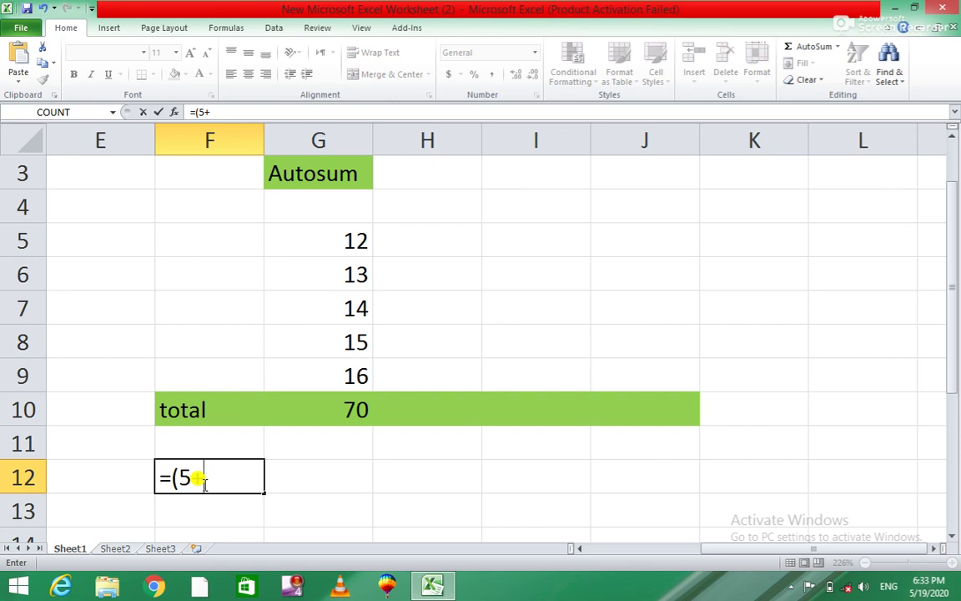
type("6+")
type("7+8+9")
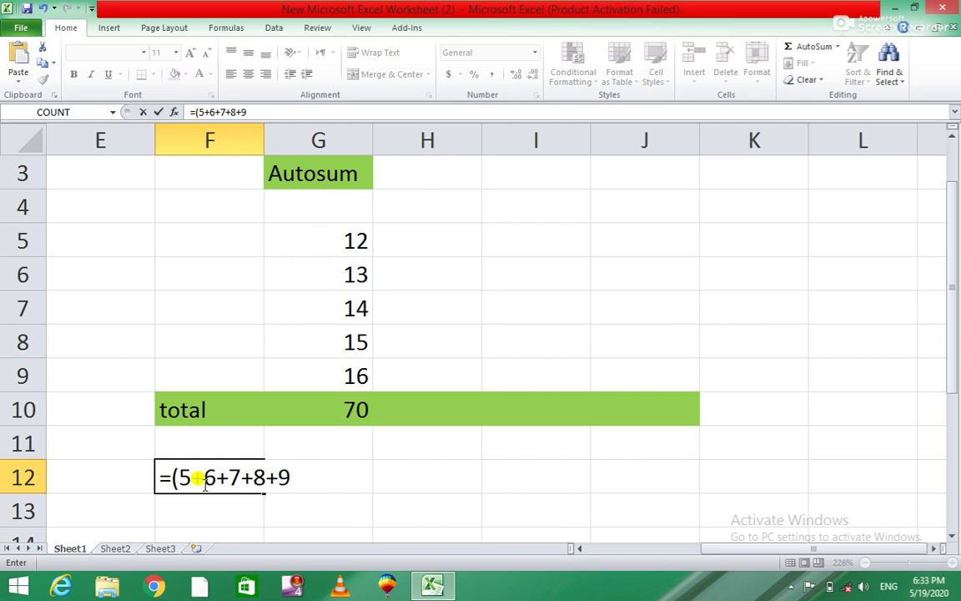
type(")")
key("Return")
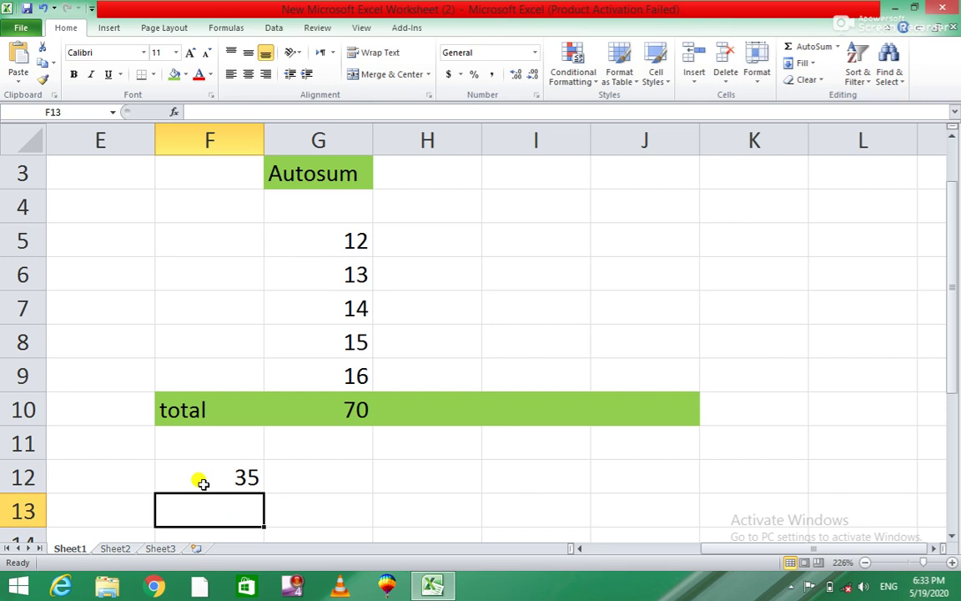
left_click(203, 484)
key("Delete")
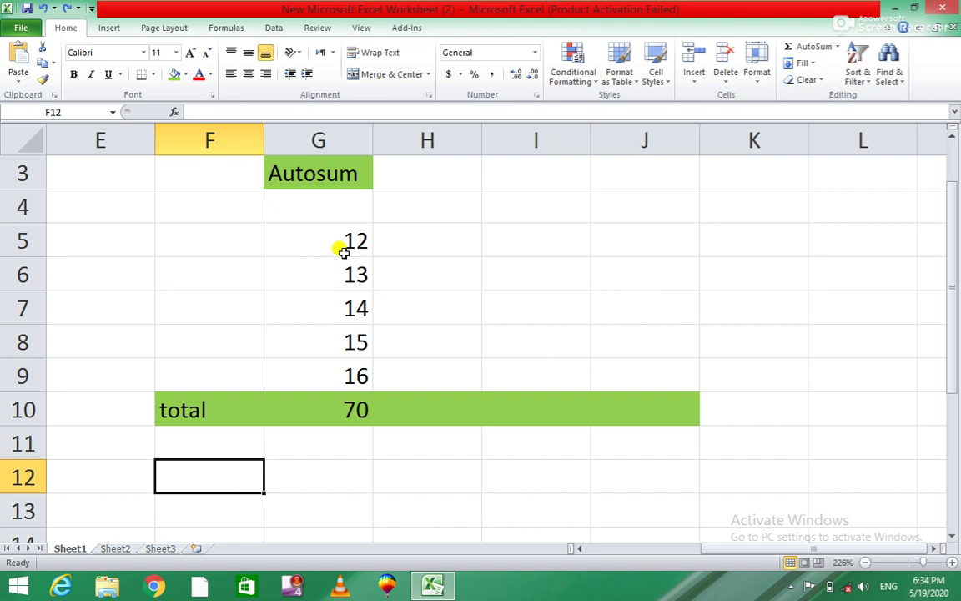
left_click(343, 408)
- Replace G10's total of 70 with an AutoSum =AVERAGE(G5:G9), showing 14
key("BackSpace")
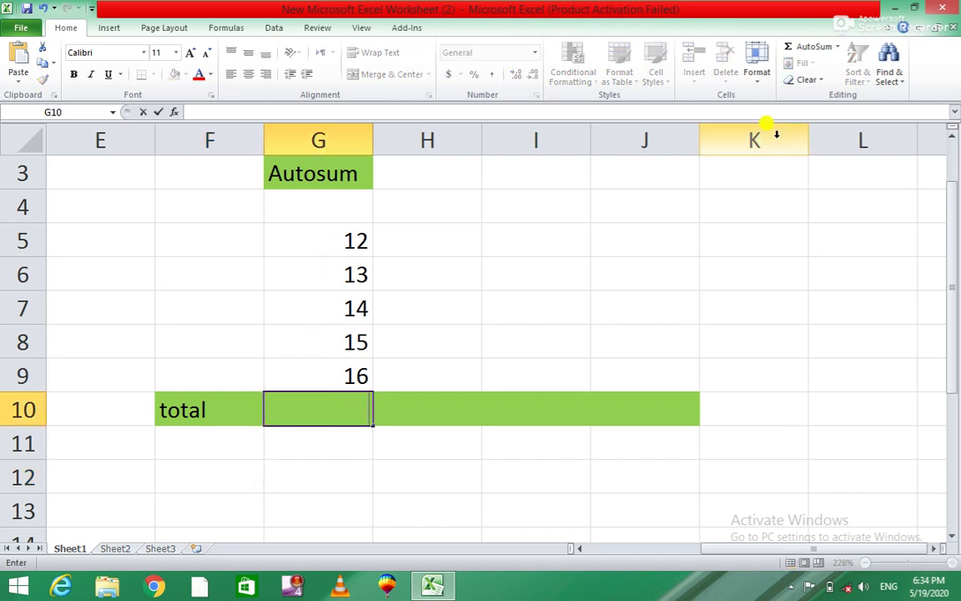
left_click(839, 48)
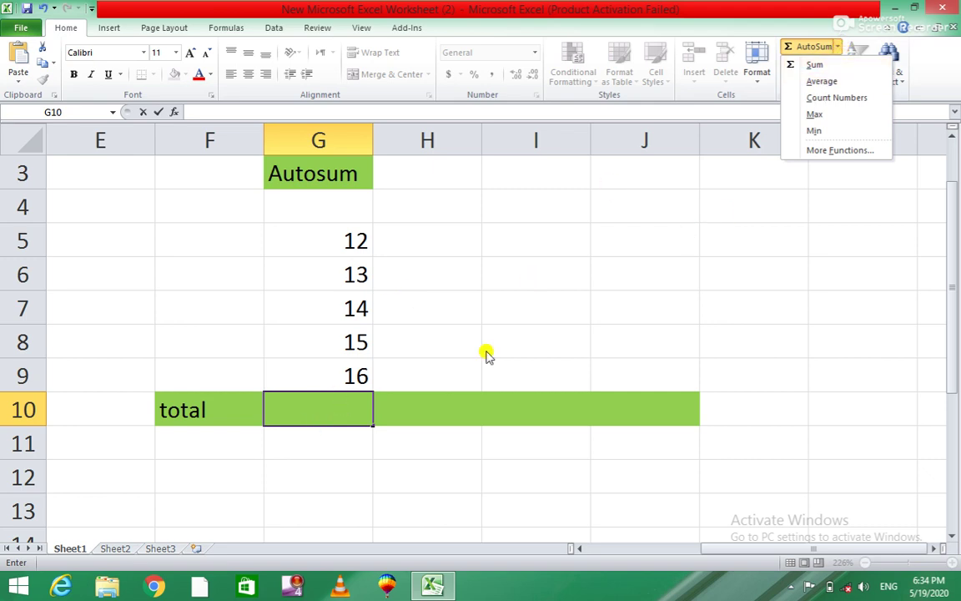
left_click(499, 210)
left_click(451, 461)
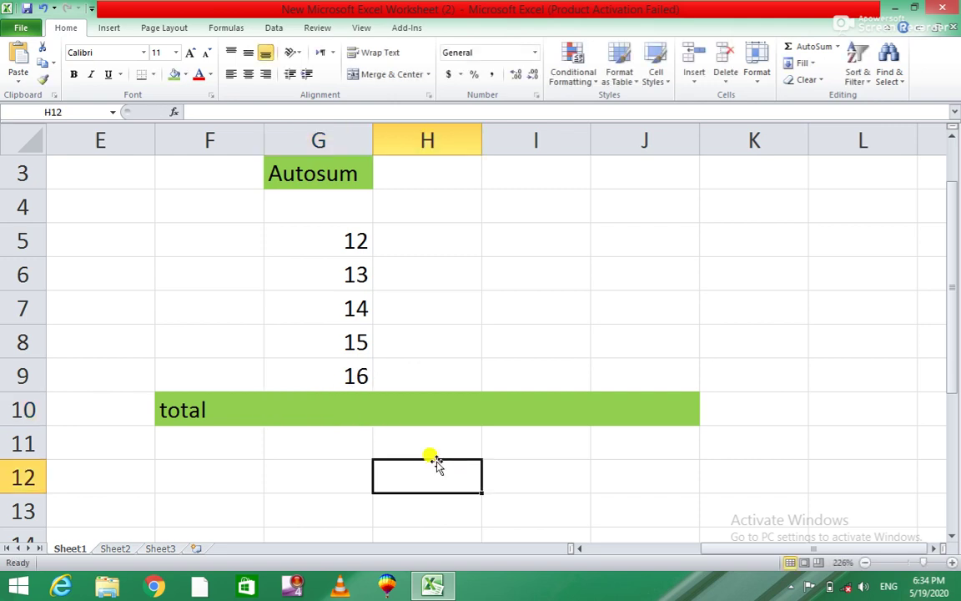
left_click(332, 405)
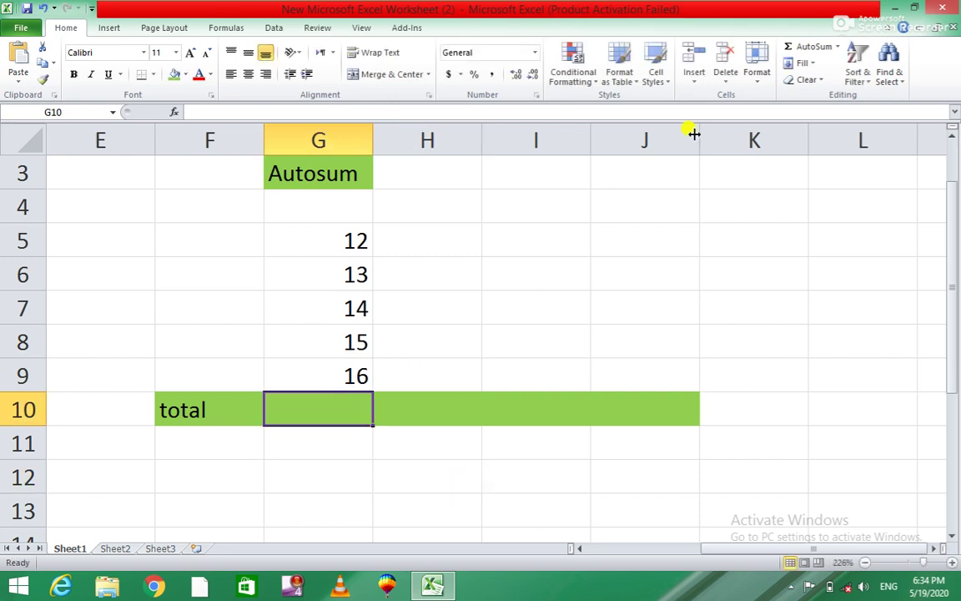
left_click(837, 46)
left_click(824, 82)
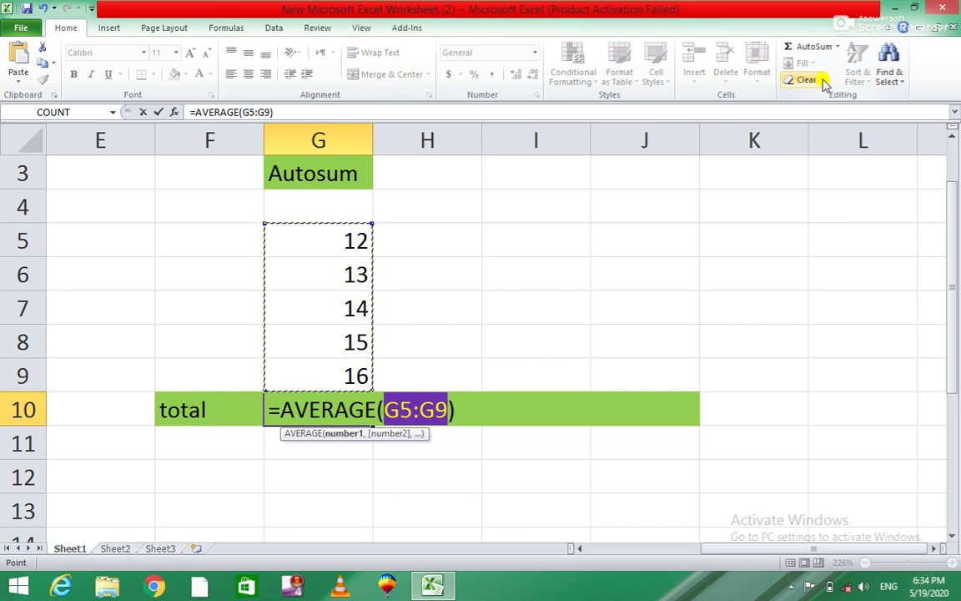
key("Return")
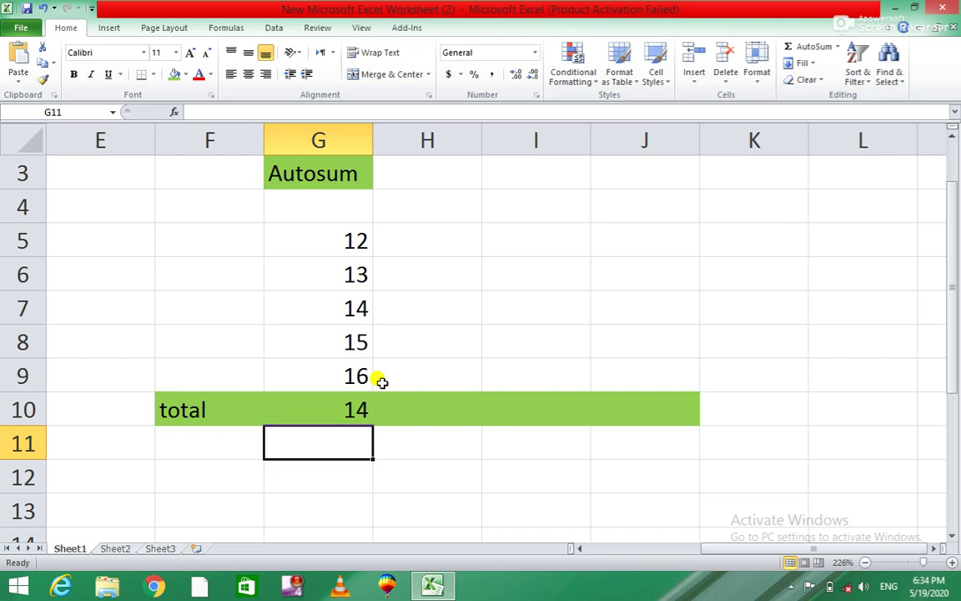
- Start =average( in G10, adding G5 and G6 separated by a comma
left_click(327, 411)
double_click(328, 413)
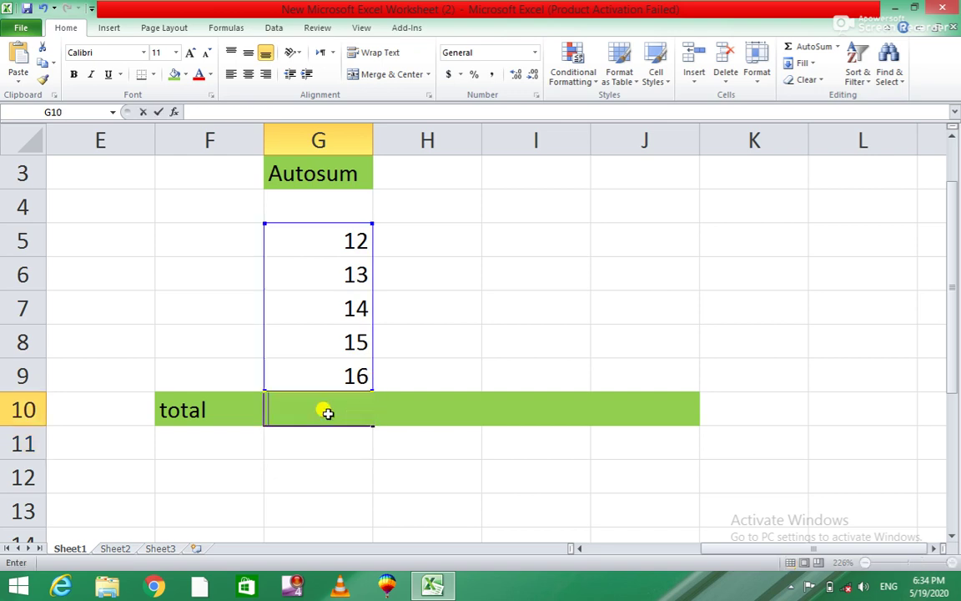
left_click(490, 483)
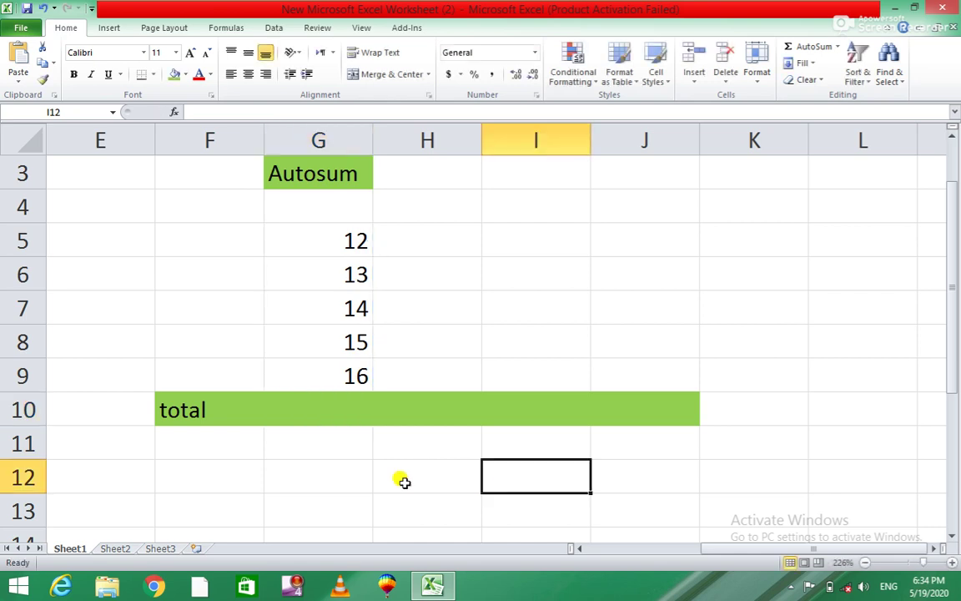
left_click(293, 405)
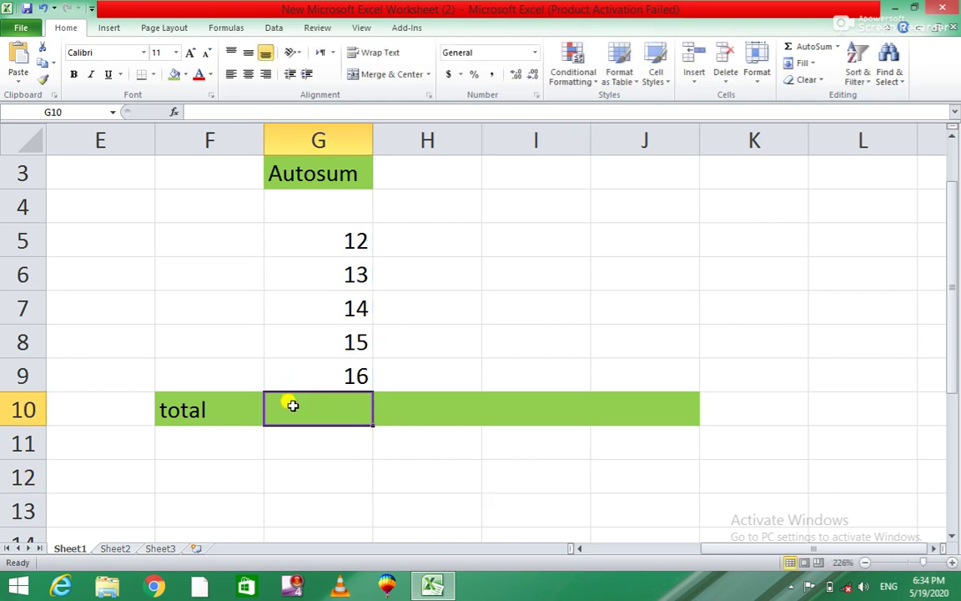
type("=a")
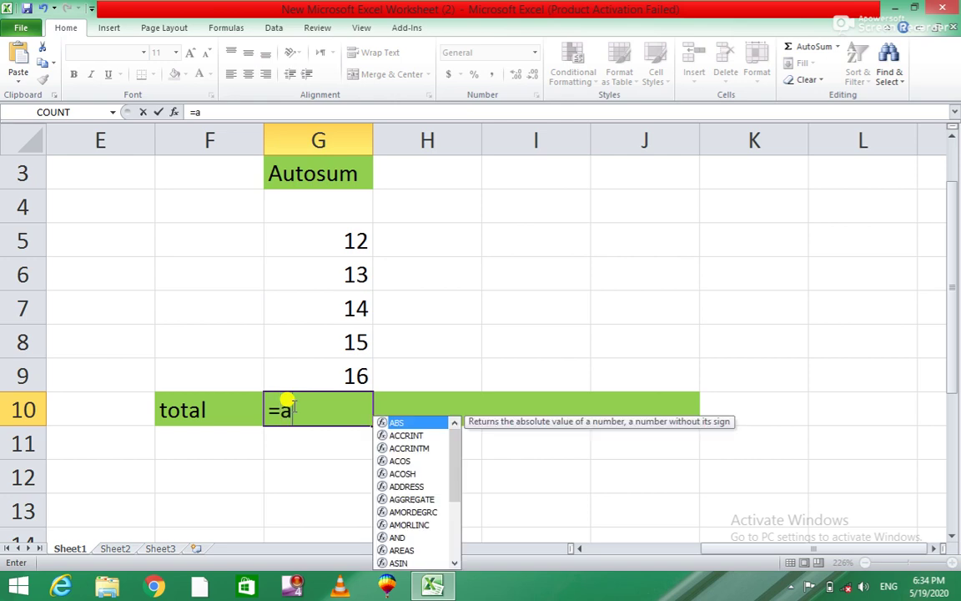
type("verage")
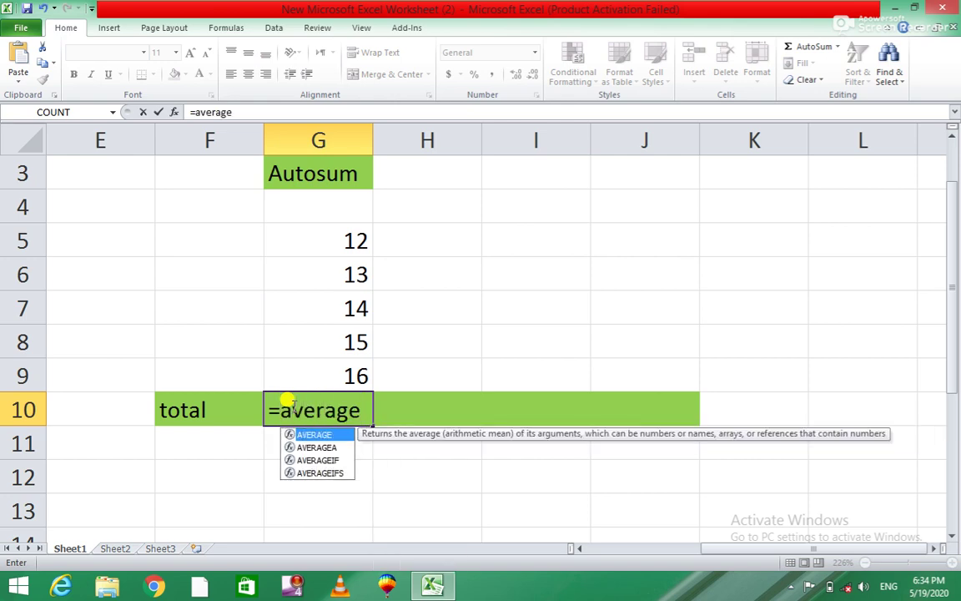
type("(")
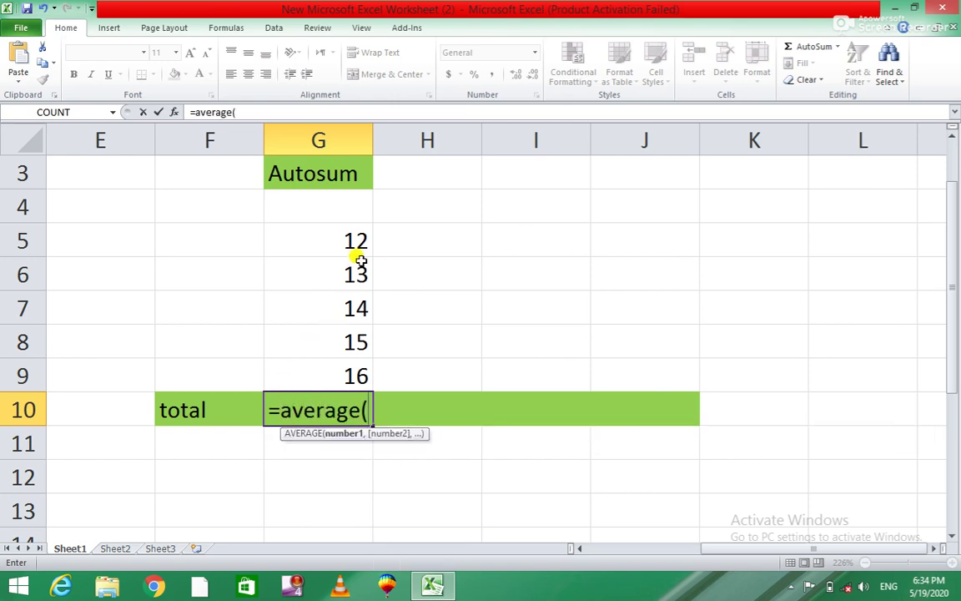
left_click(338, 241)
type(",")
left_click(351, 275)
- Add G7, G8 and G9, close the bracket and commit so G10 shows 14
type(",")
left_click(339, 307)
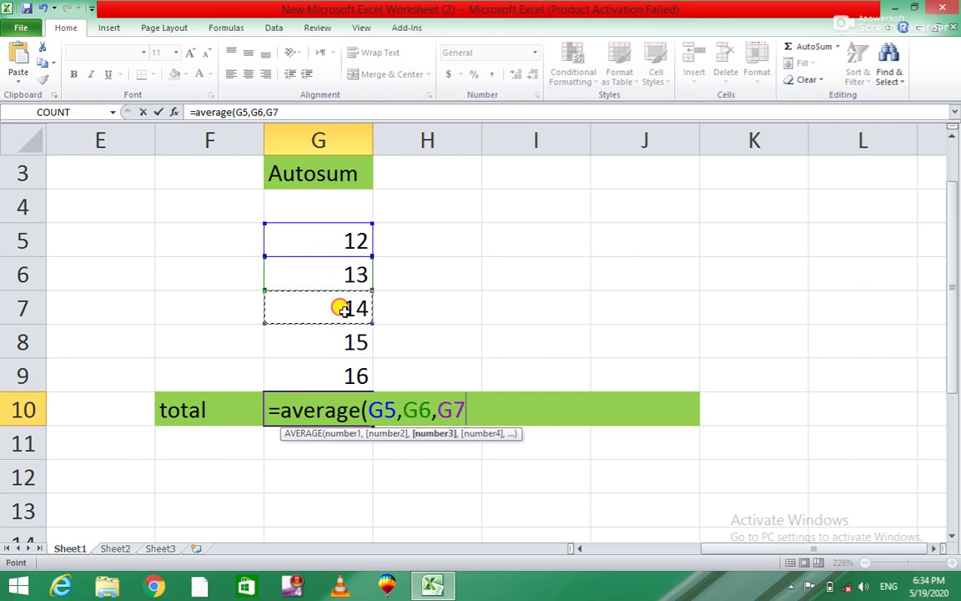
type(",")
left_click(334, 340)
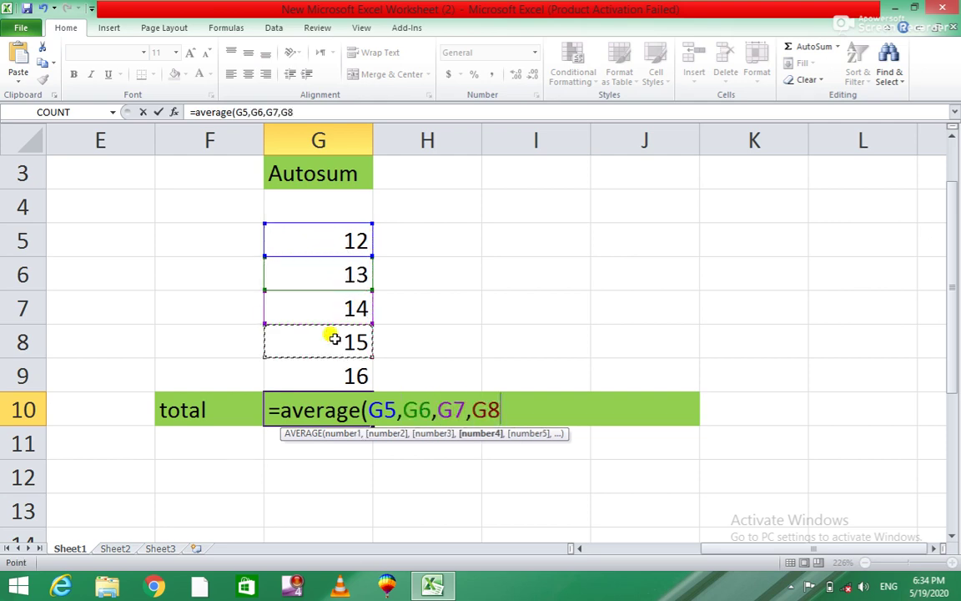
type(",")
left_click(332, 372)
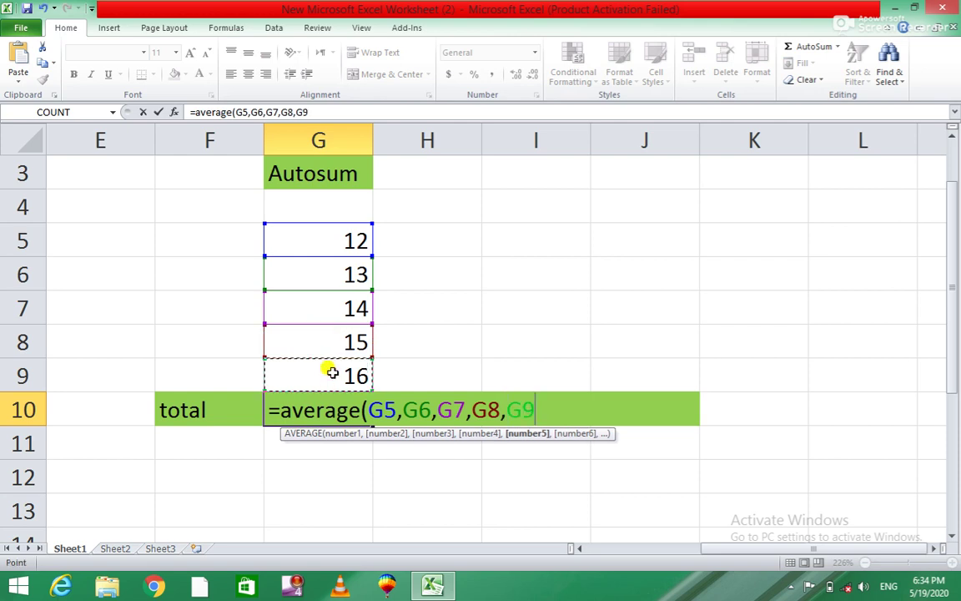
type(")")
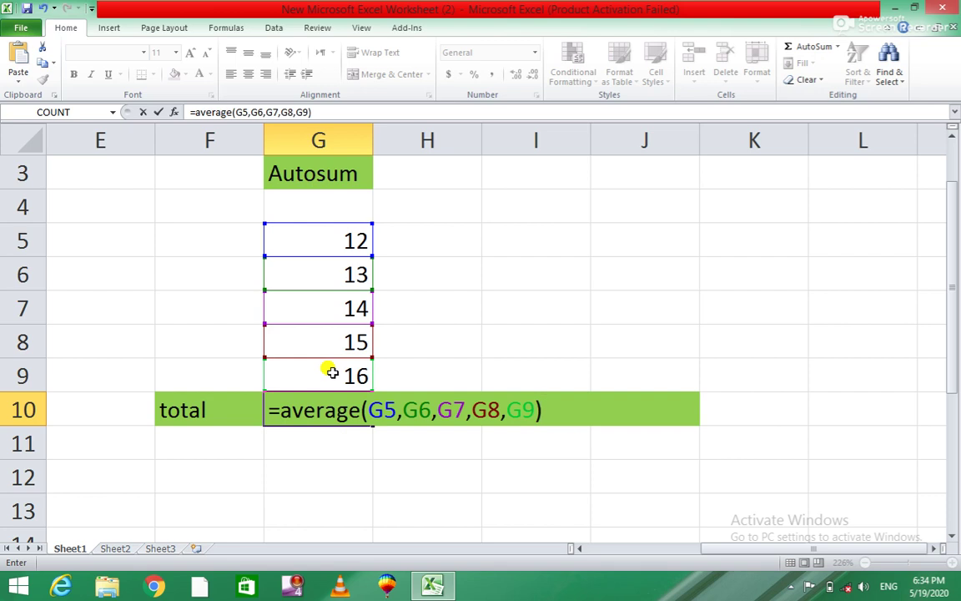
key("Return")
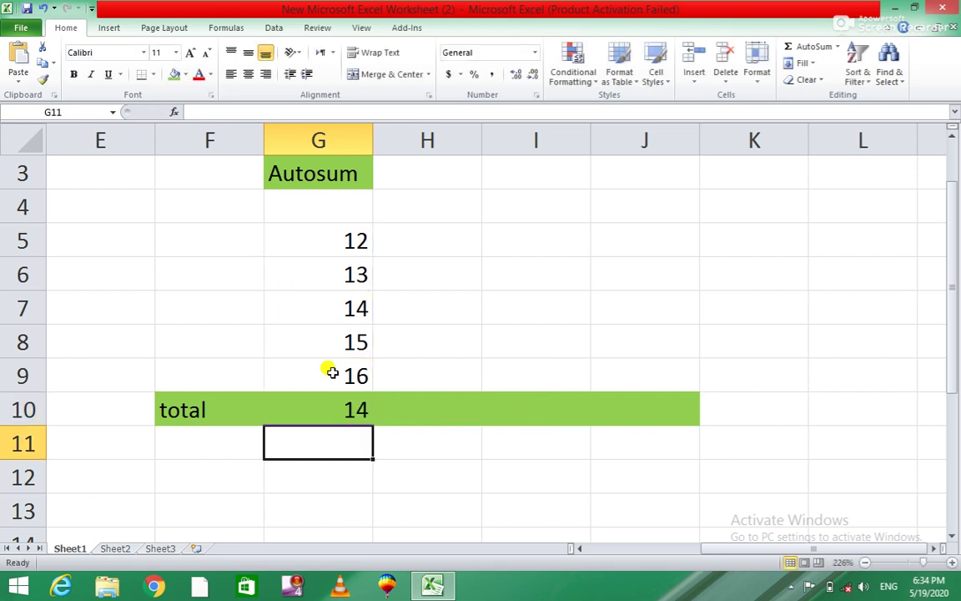
left_click(354, 409)
- Clear G10 and insert =COUNT(G5:G9) through AutoSum, giving 5
key("BackSpace")
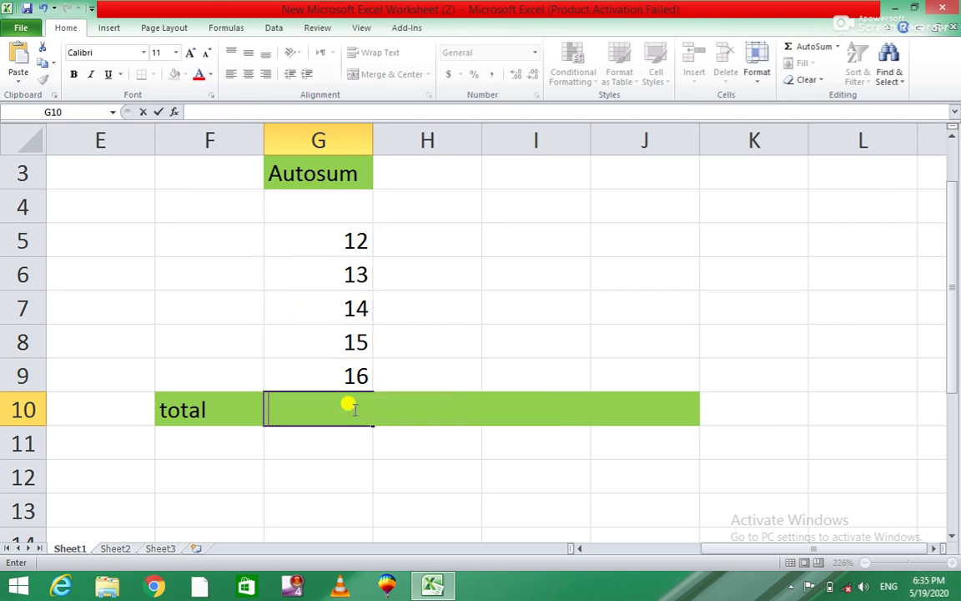
left_click(466, 474)
left_click(322, 403)
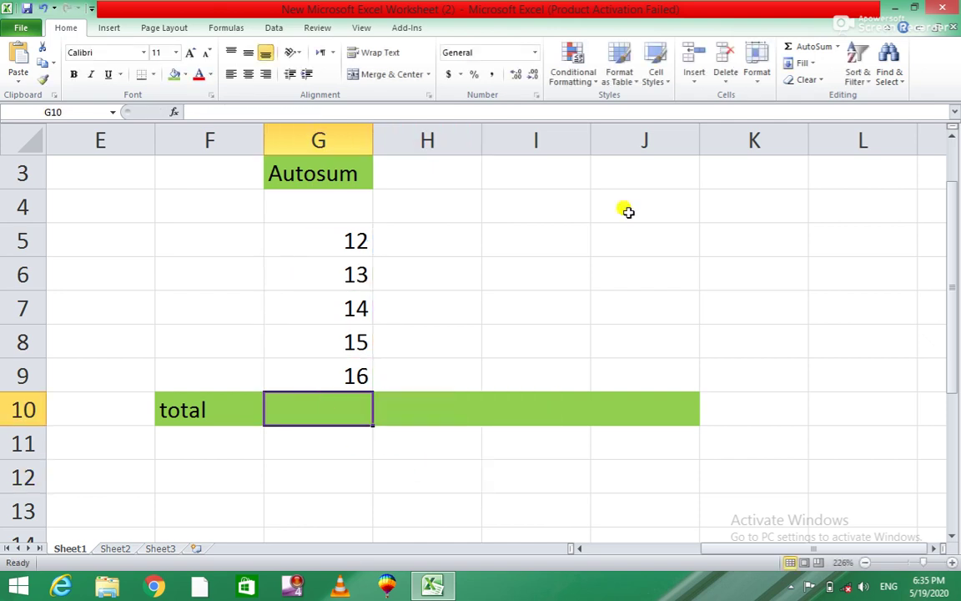
left_click(837, 47)
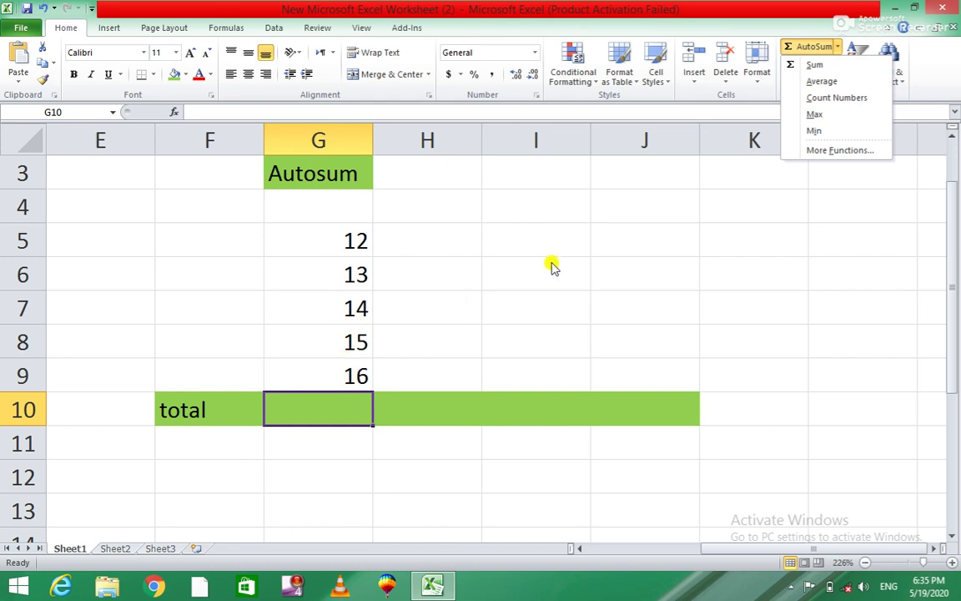
left_click(410, 478)
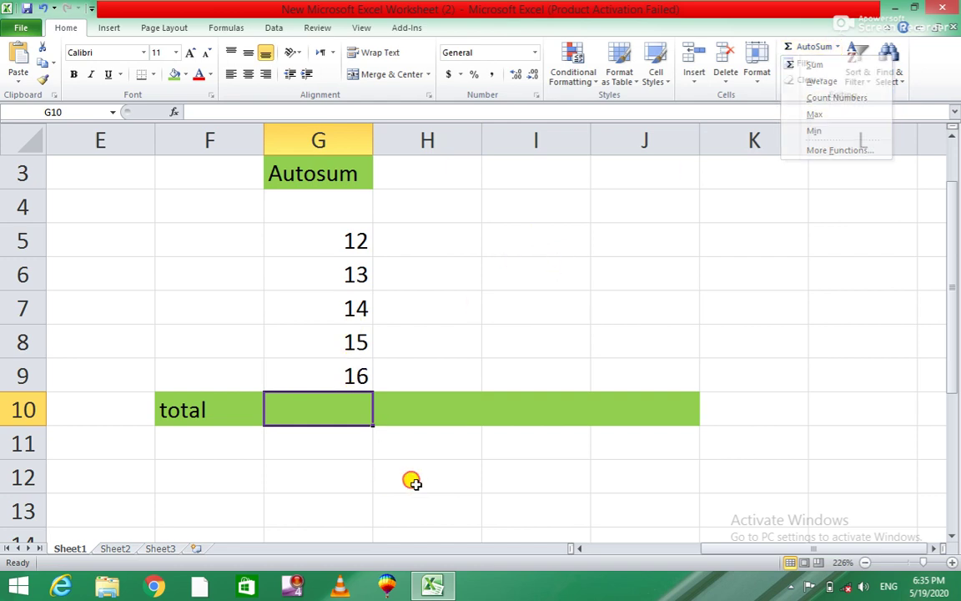
left_click(837, 47)
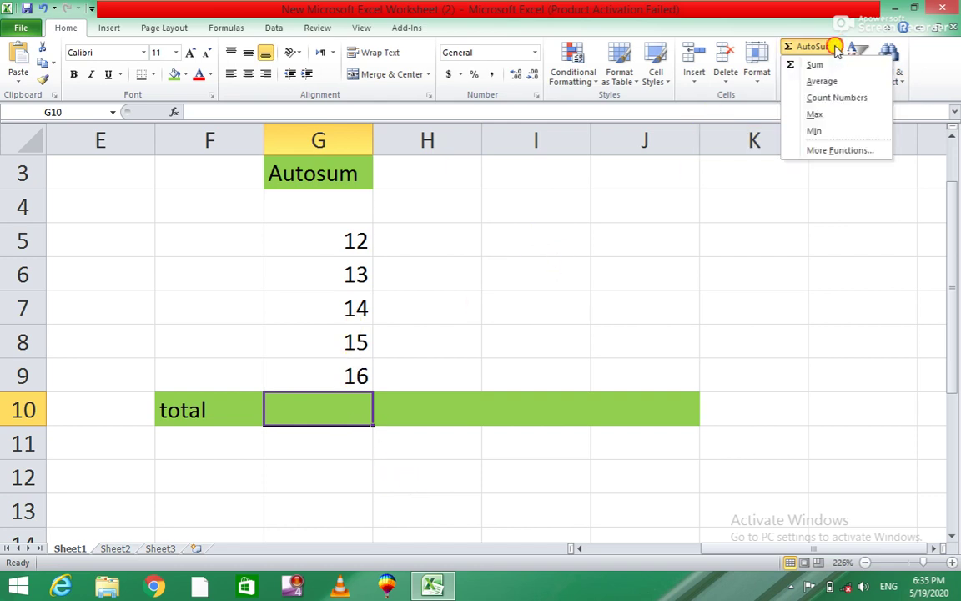
left_click(829, 100)
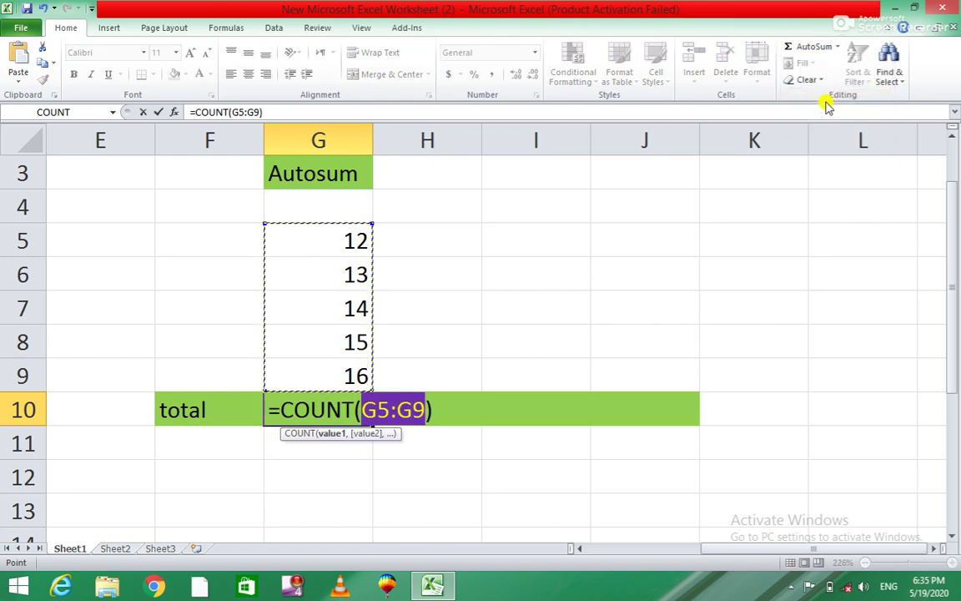
key("Return")
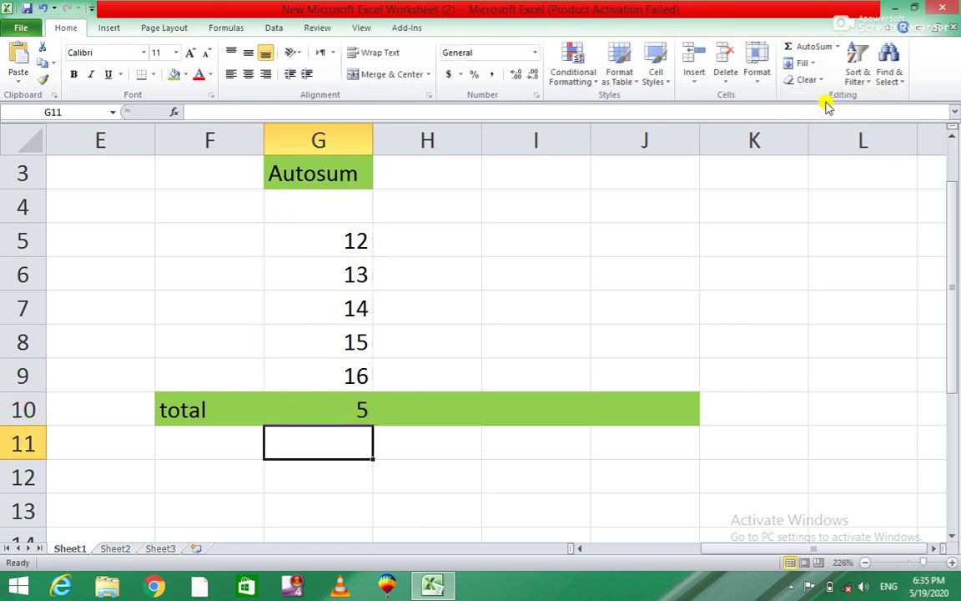
left_click(332, 412)
- Clear G10 and start =count( with G5 and G6, removing an extra comma
key("BackSpace")
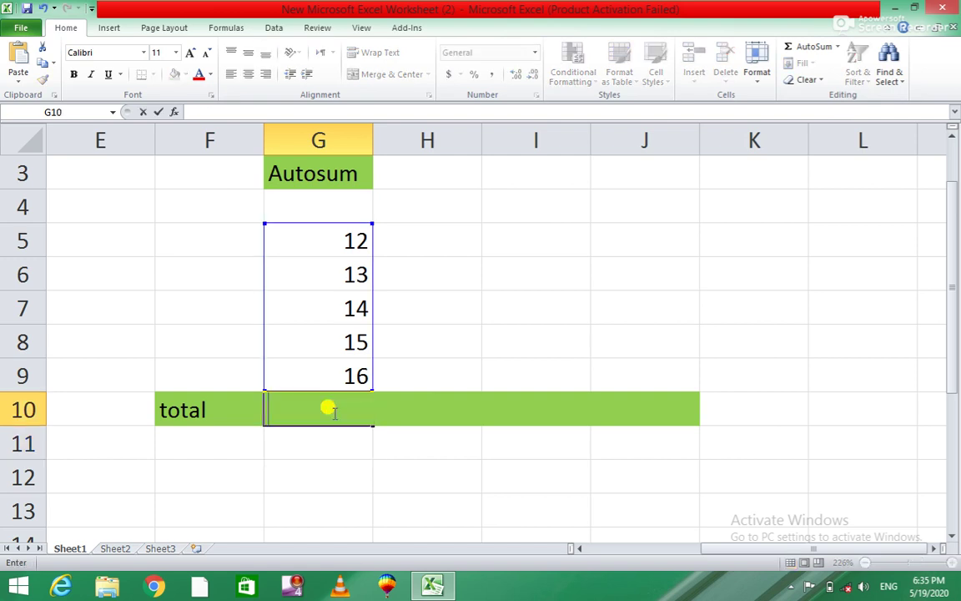
type("=")
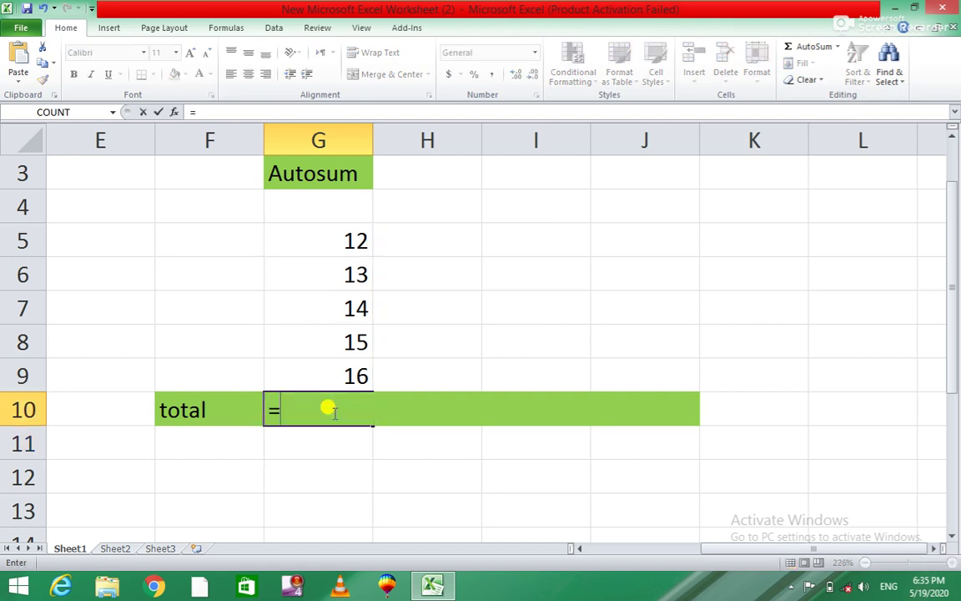
type("coun")
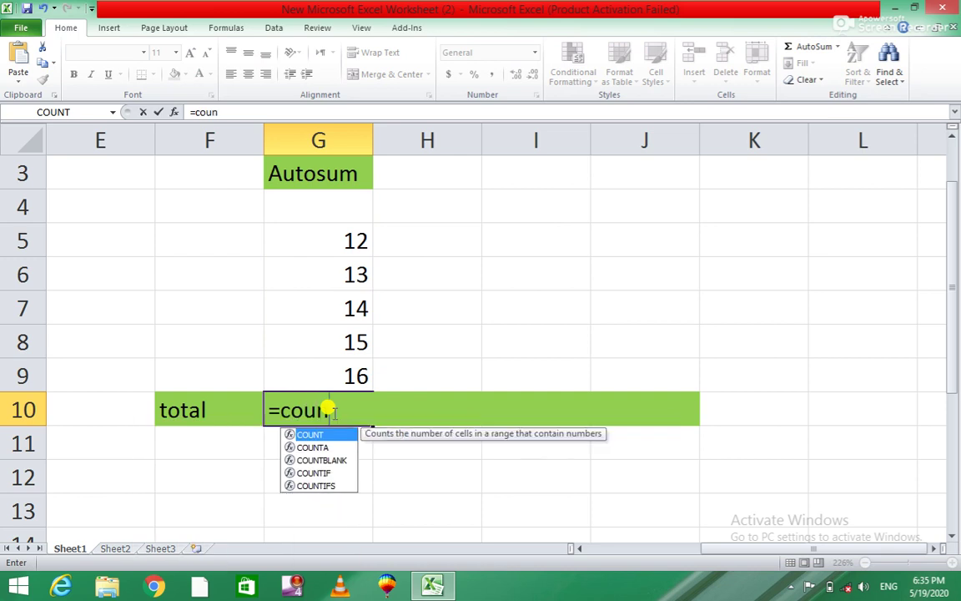
type("t")
type("(")
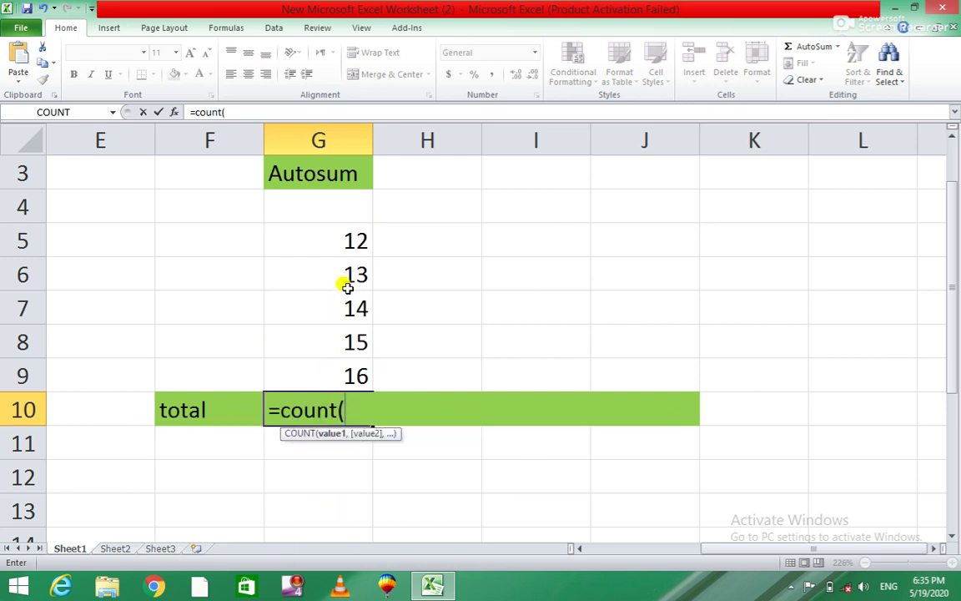
left_click(346, 237)
type(",")
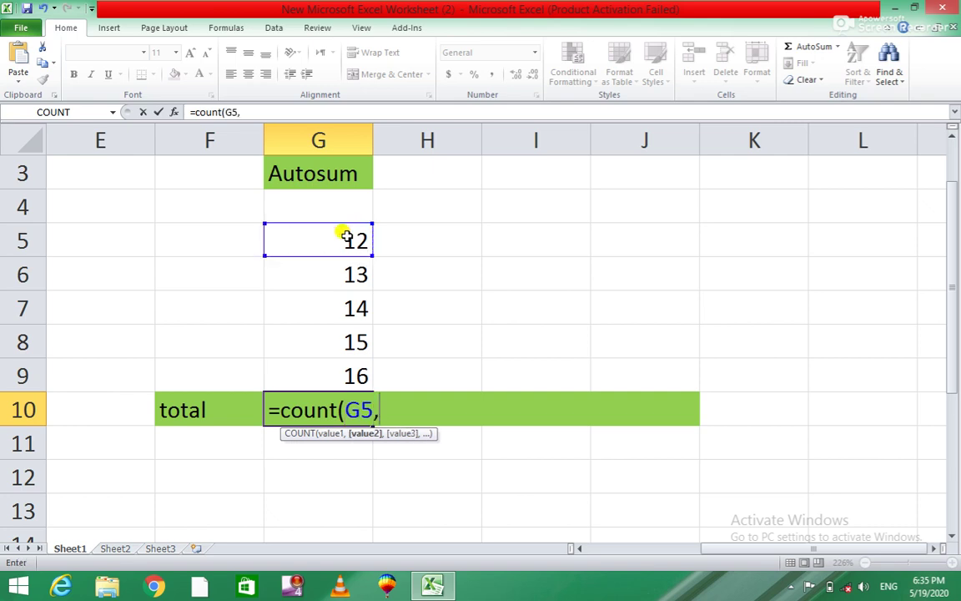
type(",")
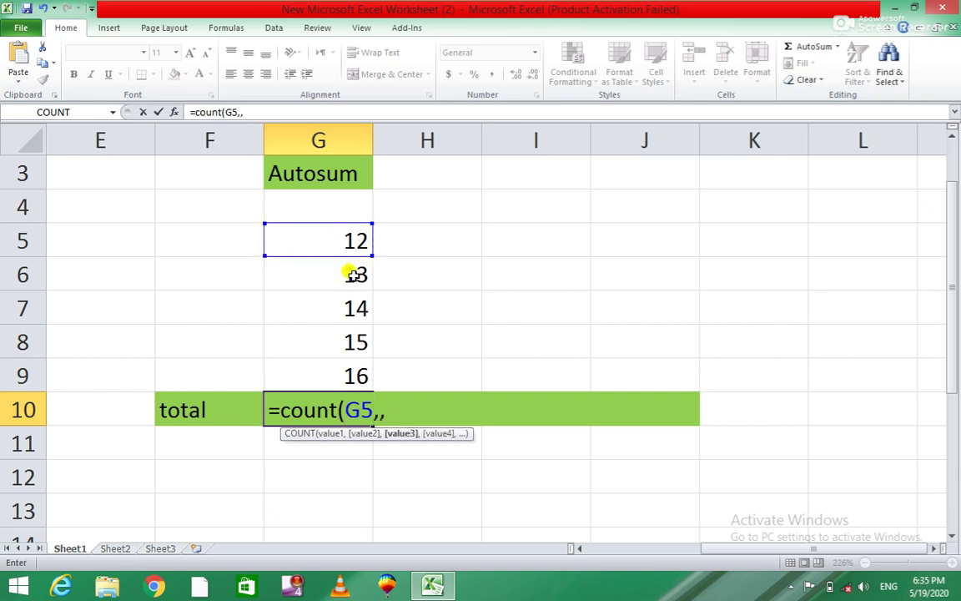
key("BackSpace")
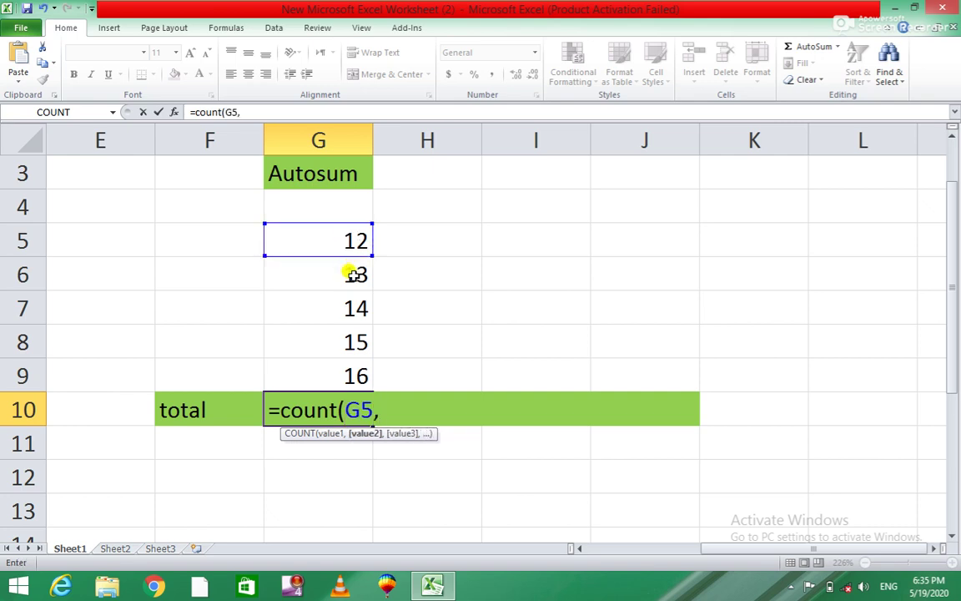
left_click(354, 275)
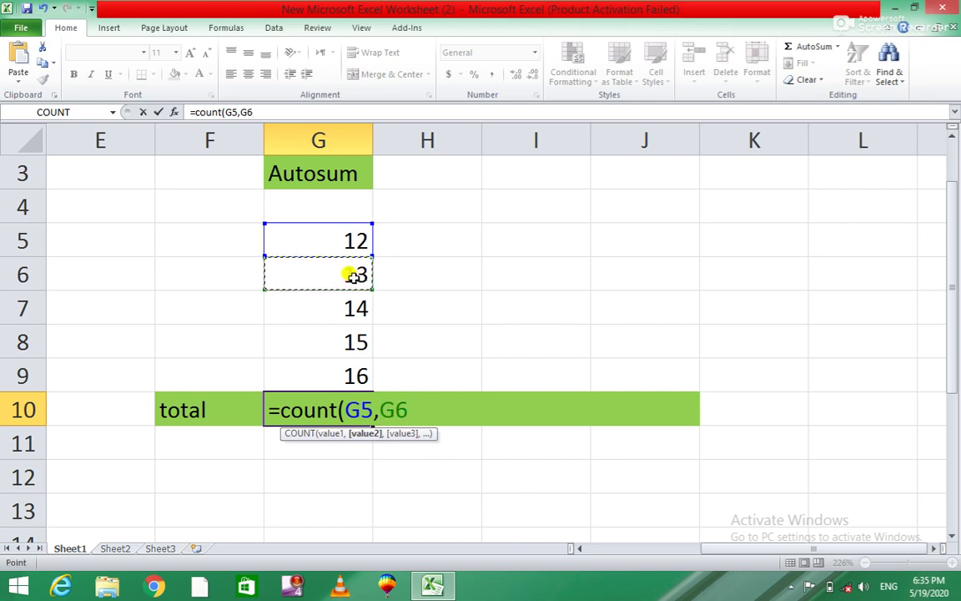
type(",")
- Add G7, G8 and G9, close the bracket and commit; G10 still shows 5
left_click(334, 317)
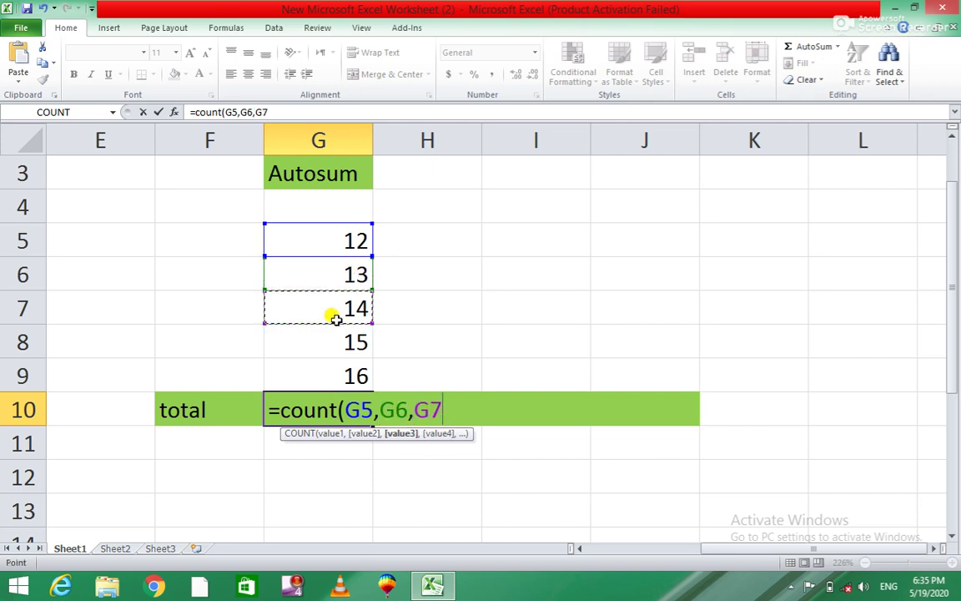
type(",")
left_click(336, 342)
type(",")
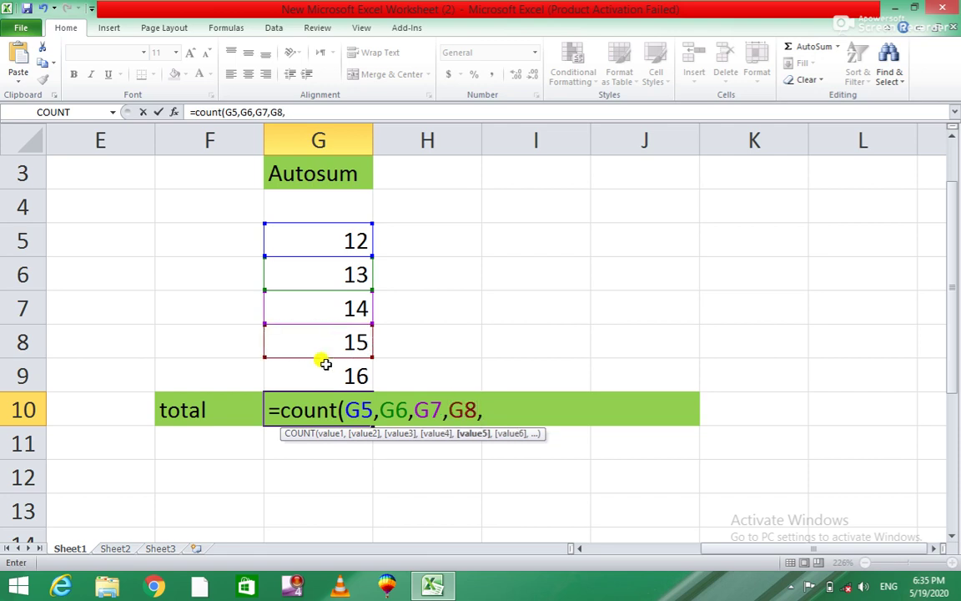
left_click(331, 368)
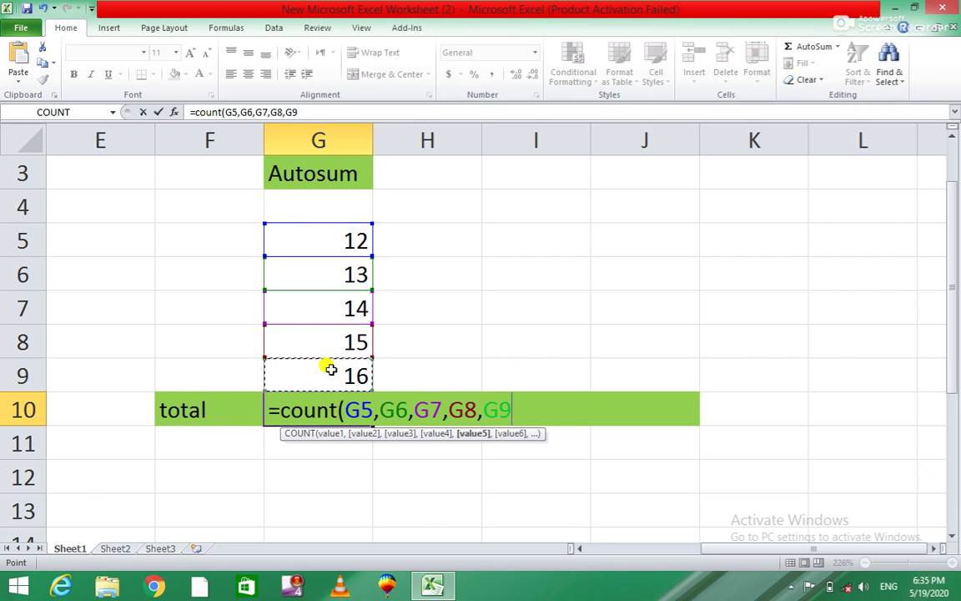
type(")")
key("Return")
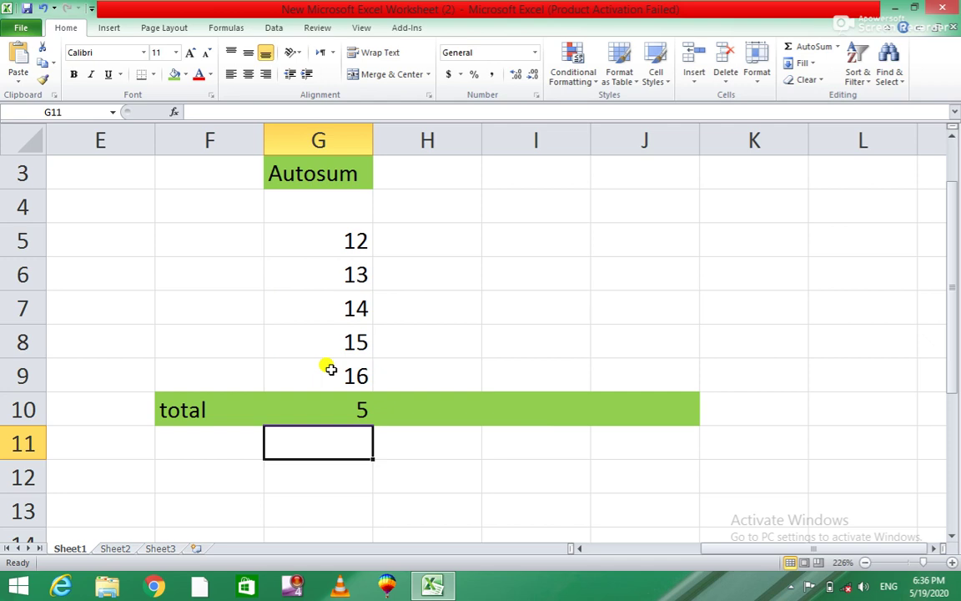
left_click(349, 414)
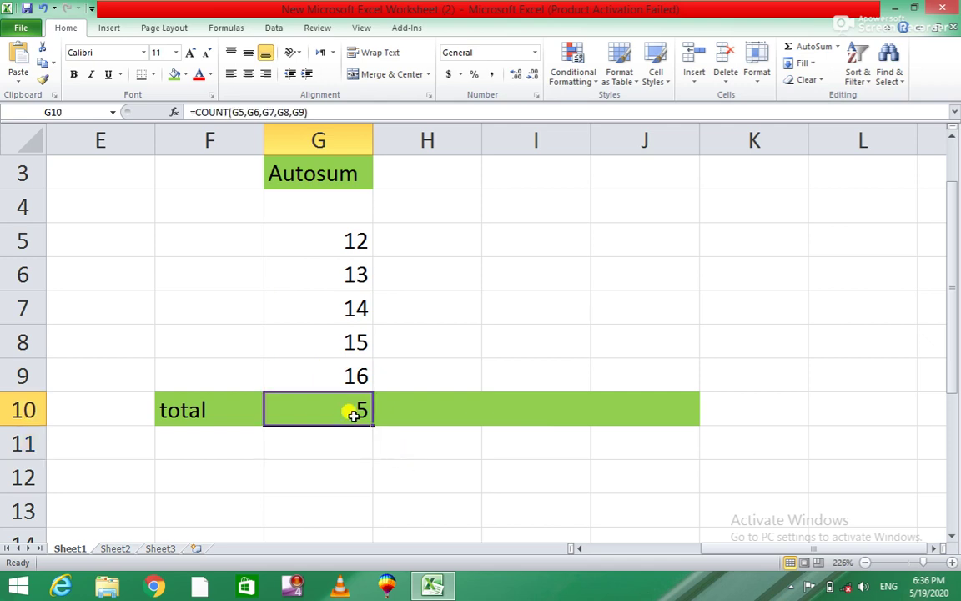
- Clear the total cell G10 and reselect it
key("BackSpace")
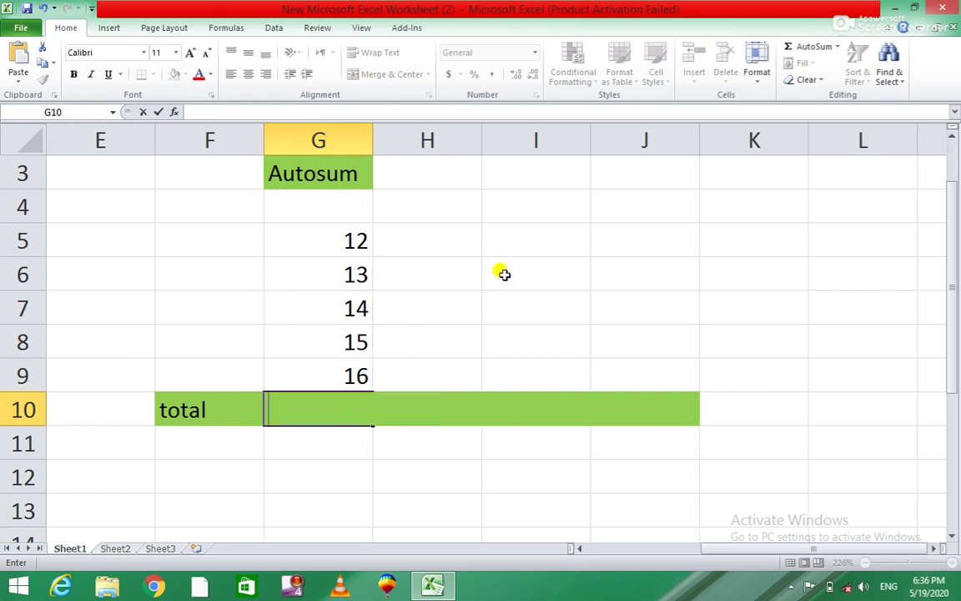
left_click(438, 465)
left_click(357, 397)
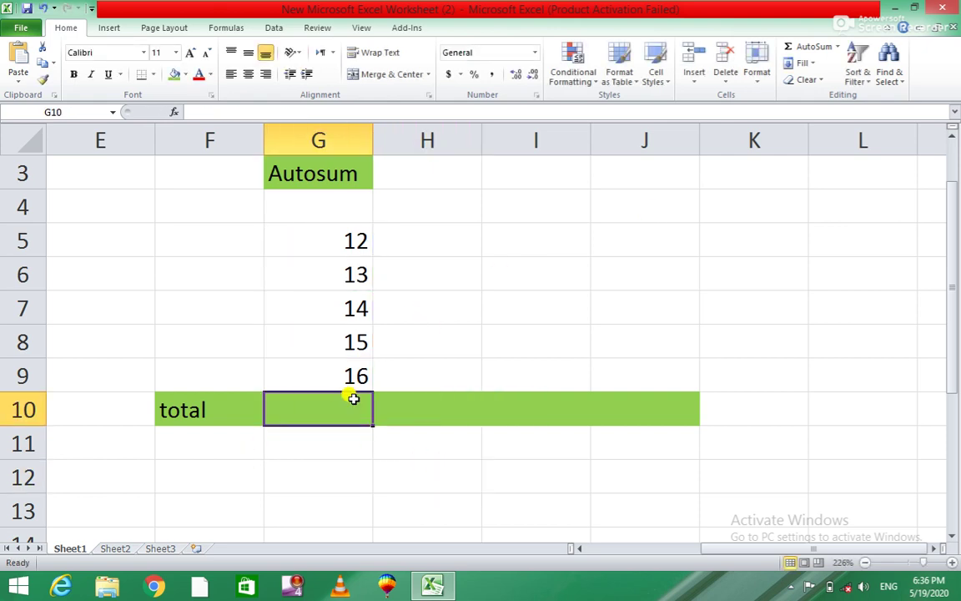
- Insert =MAX(G5:G9) in G10 via AutoSum ▸ Max, showing 16, then undo it
left_click(837, 46)
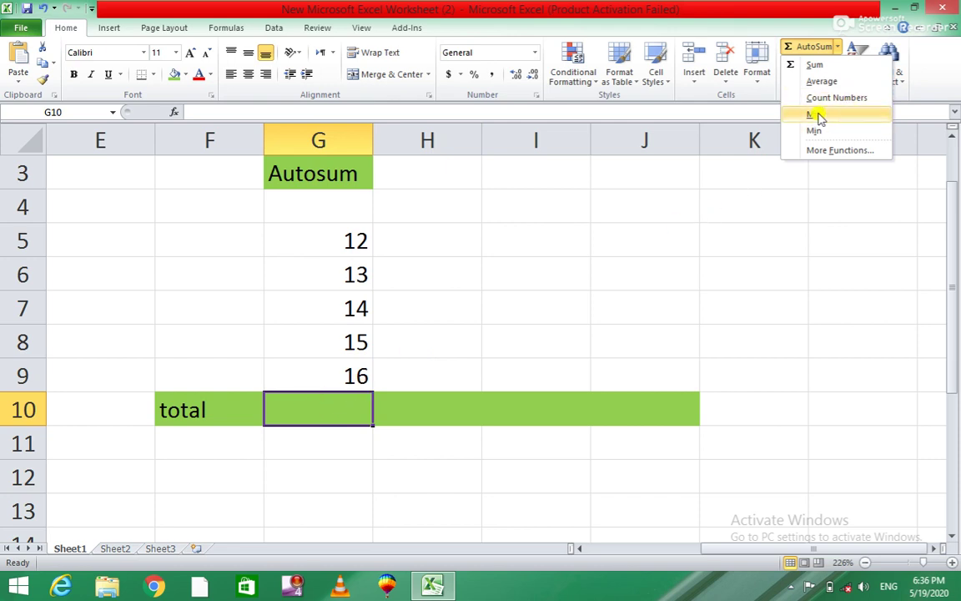
left_click(817, 115)
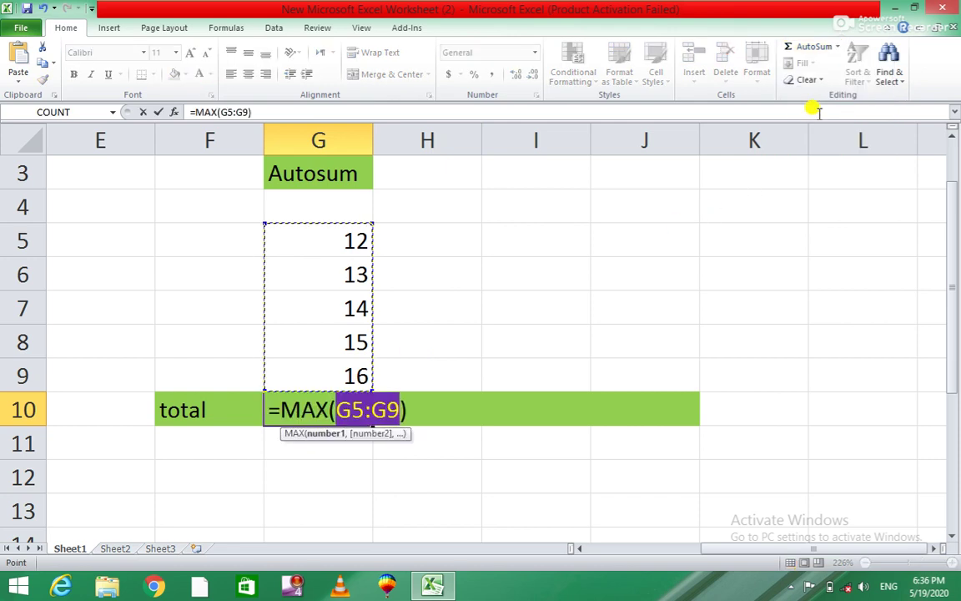
key("Return")
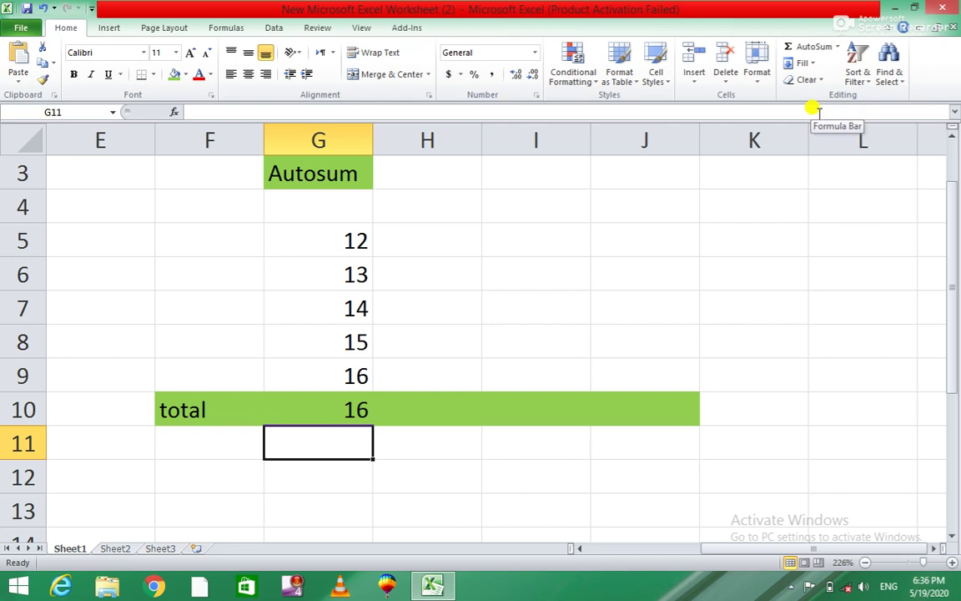
key("ctrl+z")
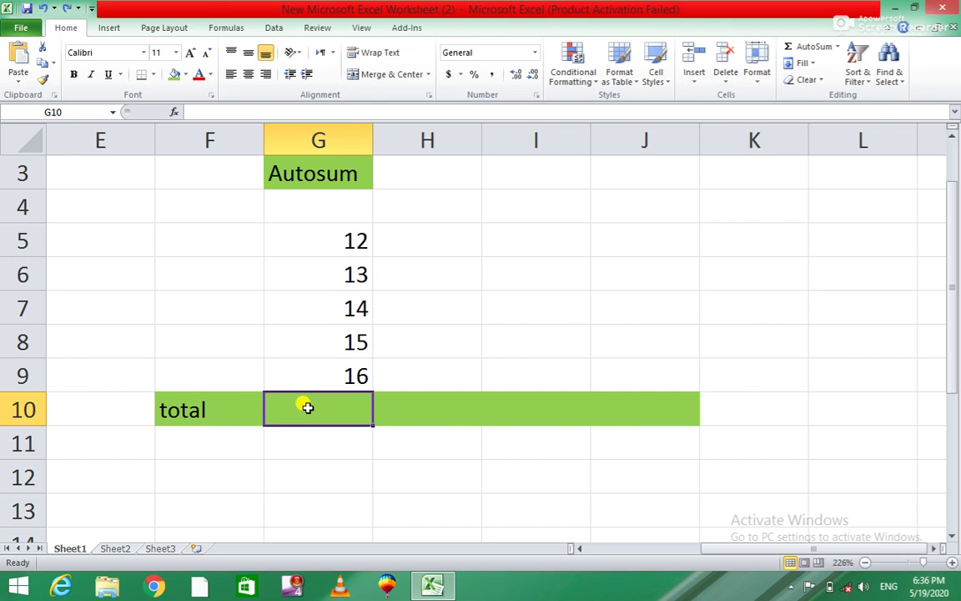
- Type =MAX(G5,G6,G7,G8,G9) into G10, picking each cell, so it shows 16
type("=")
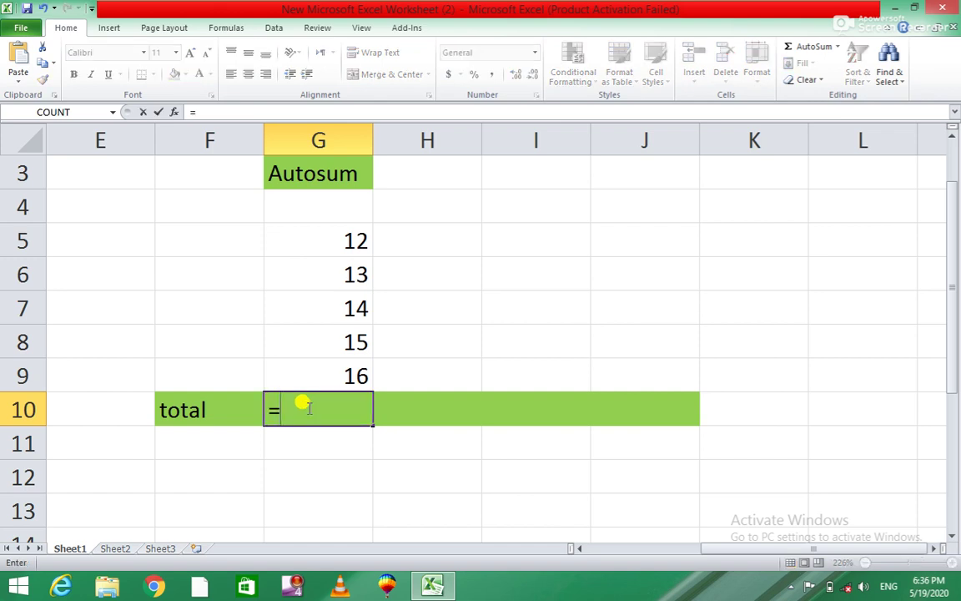
type("m")
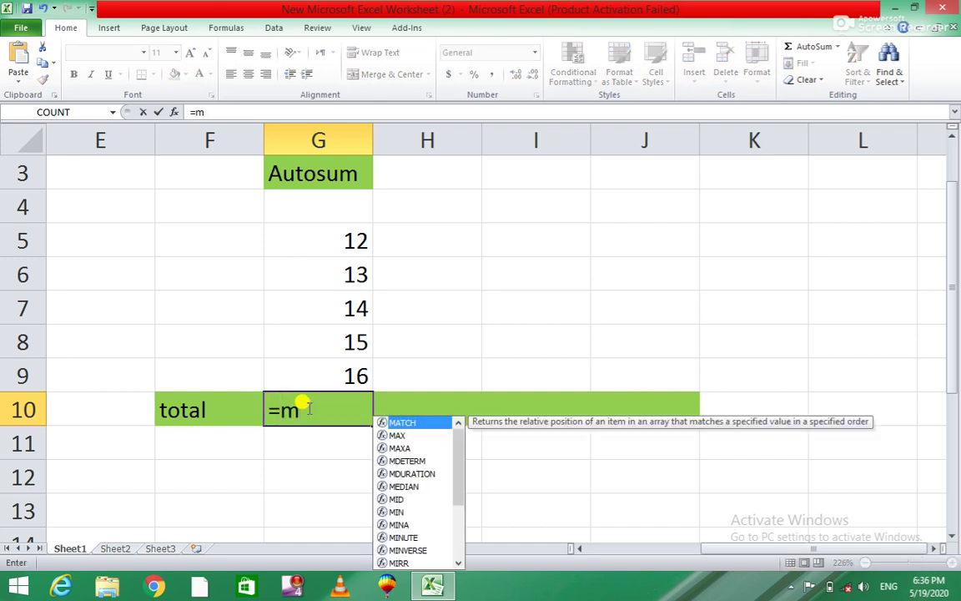
type("ax")
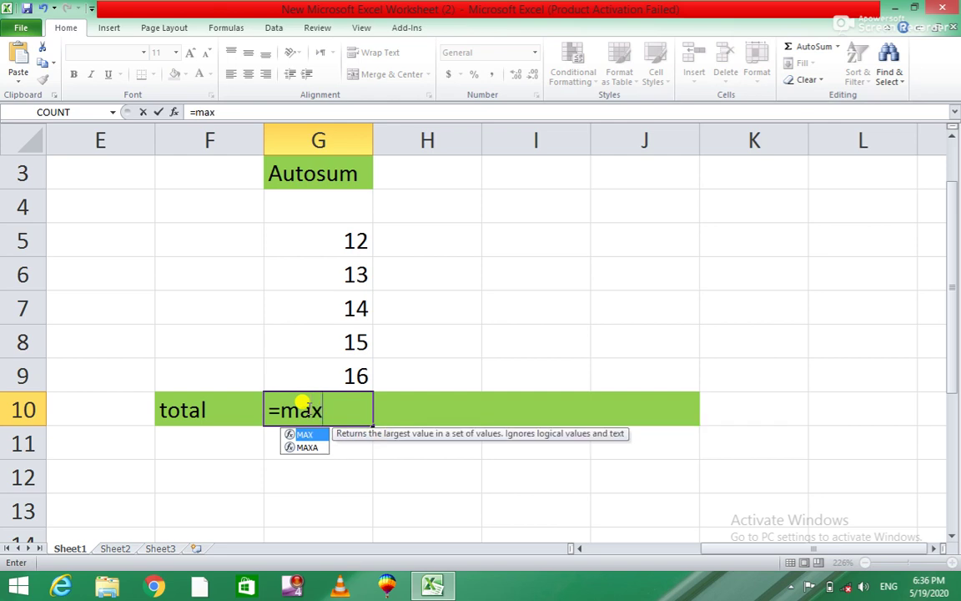
type("(")
left_click(324, 241)
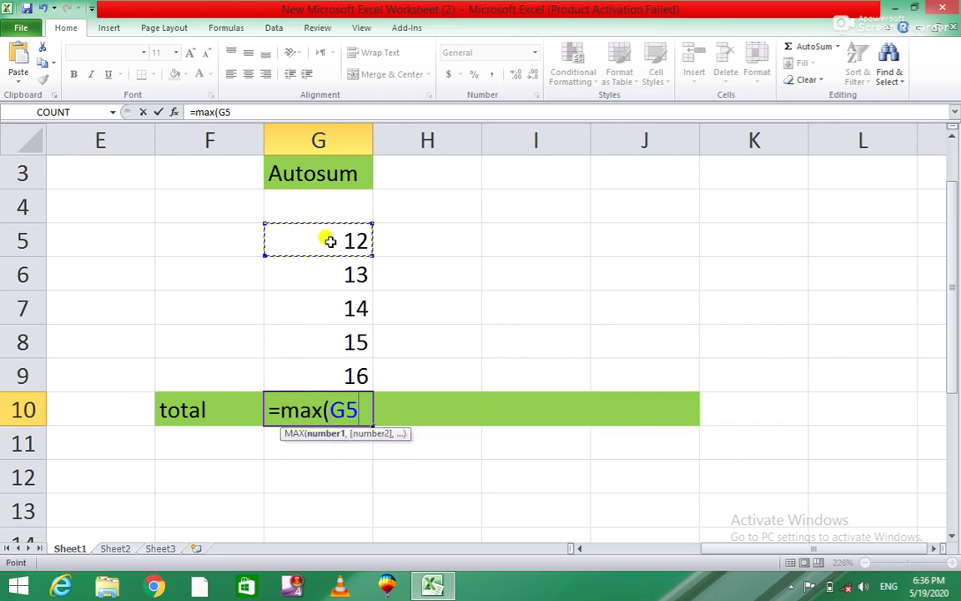
type(",")
left_click(353, 276)
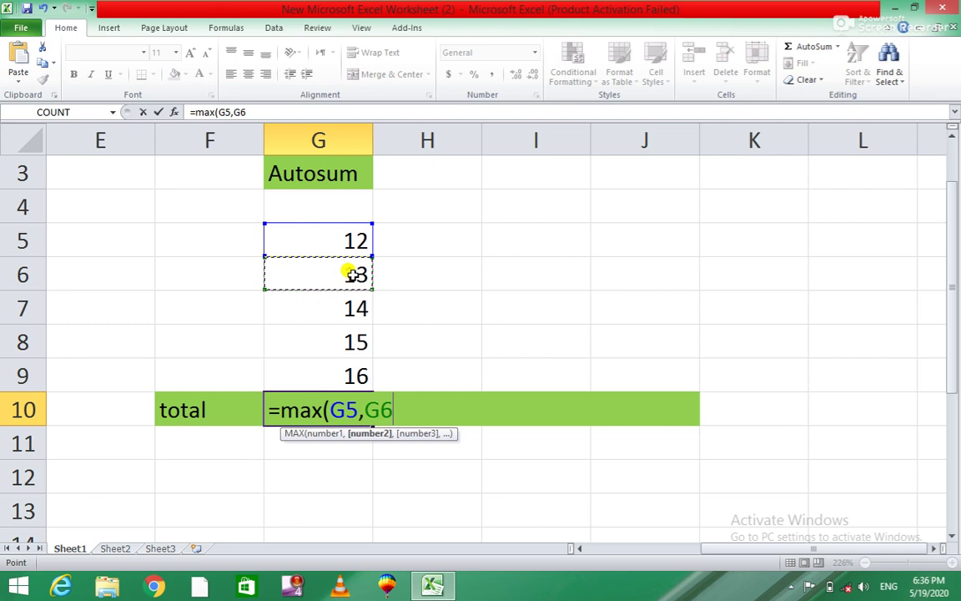
type(",")
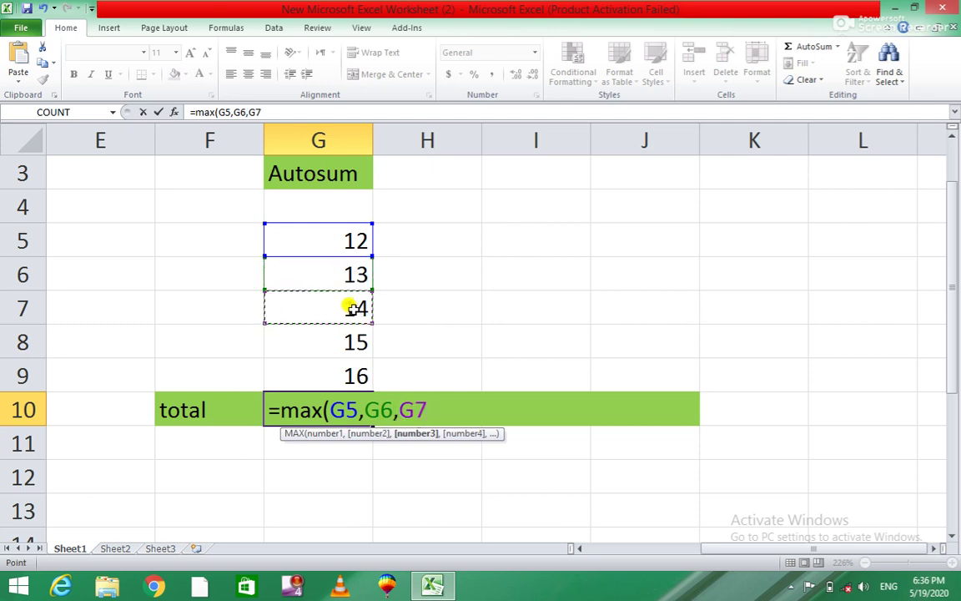
type(",")
left_click(341, 338)
type(",")
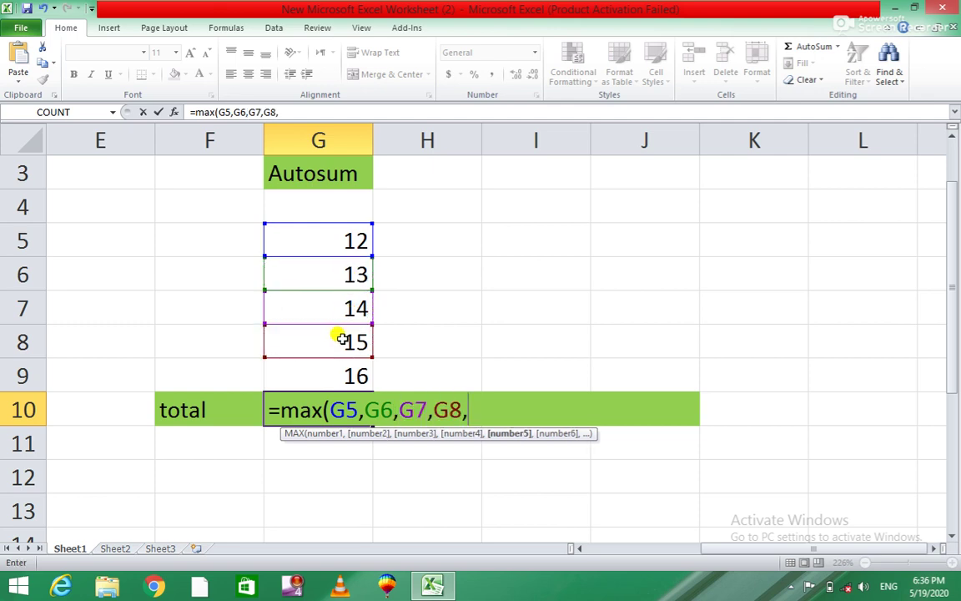
left_click(343, 378)
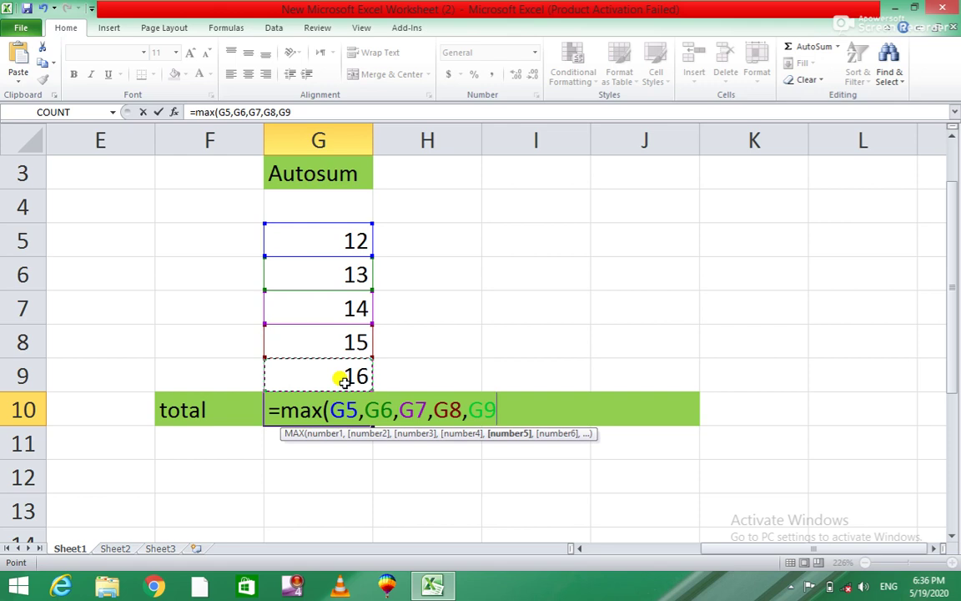
type(")")
key("Return")
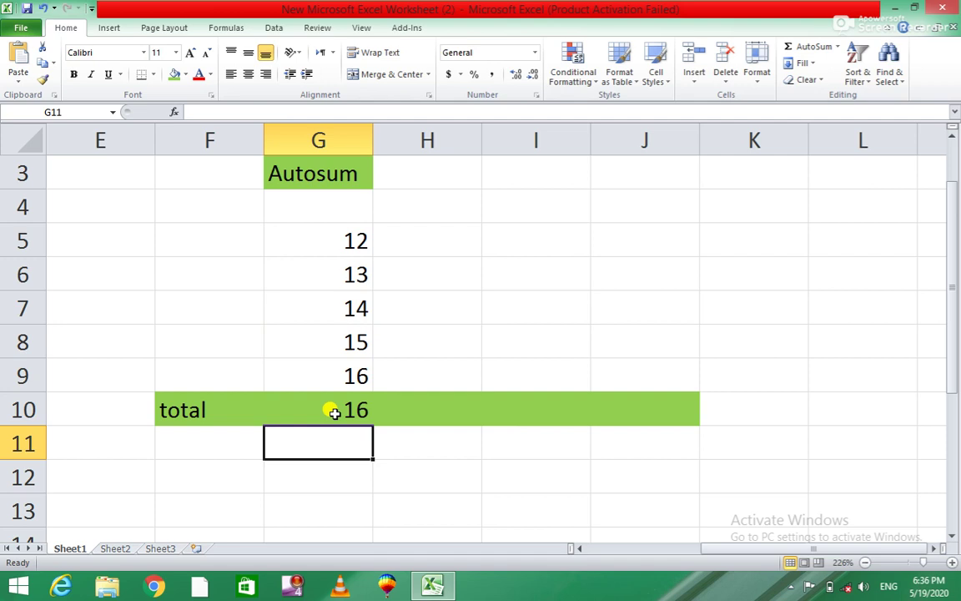
left_click(335, 413)
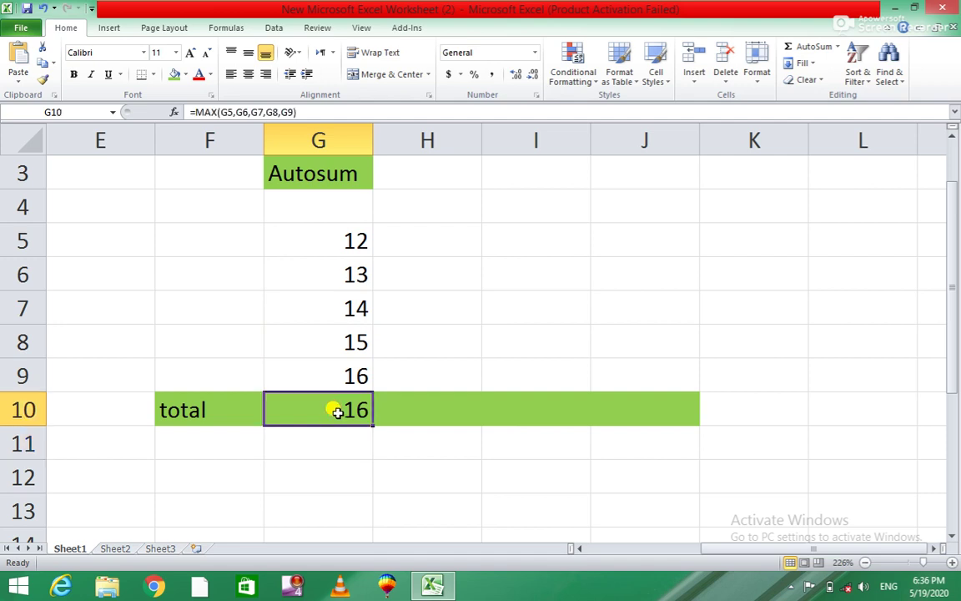
- Undo the MAX formula to empty G10 and reselect the total cell
key("ctrl+z")
key("ctrl+z")
key("ctrl+z")
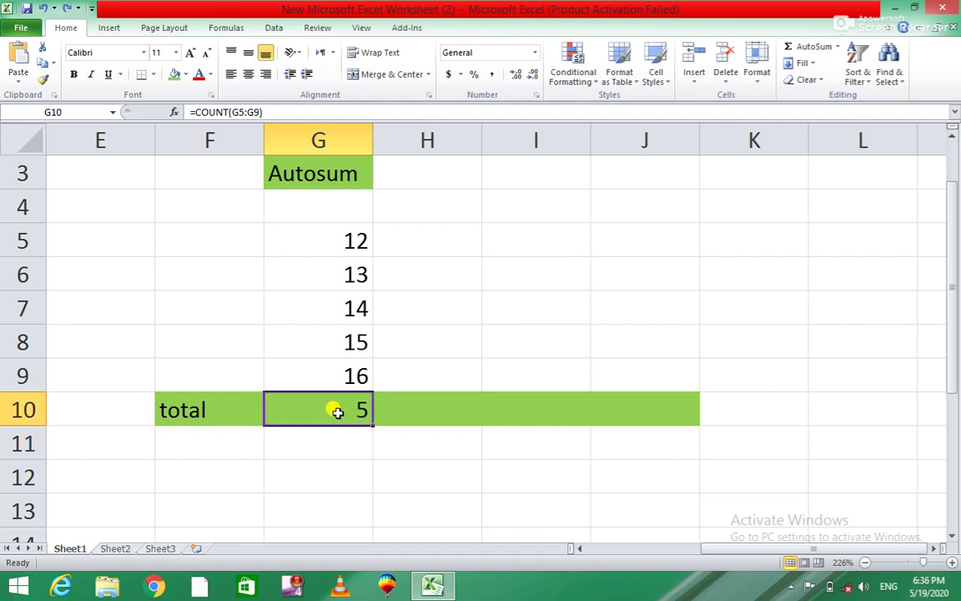
key("ctrl+z")
left_click(403, 335)
left_click(326, 345)
left_click(337, 400)
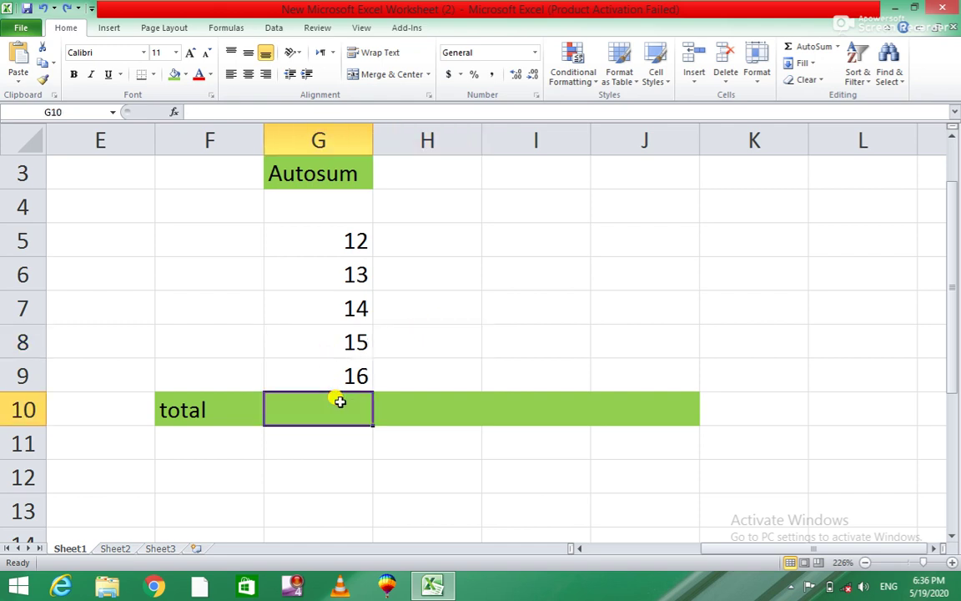
- Insert =MIN(G5:G9) in G10 via AutoSum ▸ Min, showing 12, then clear it
left_click(837, 48)
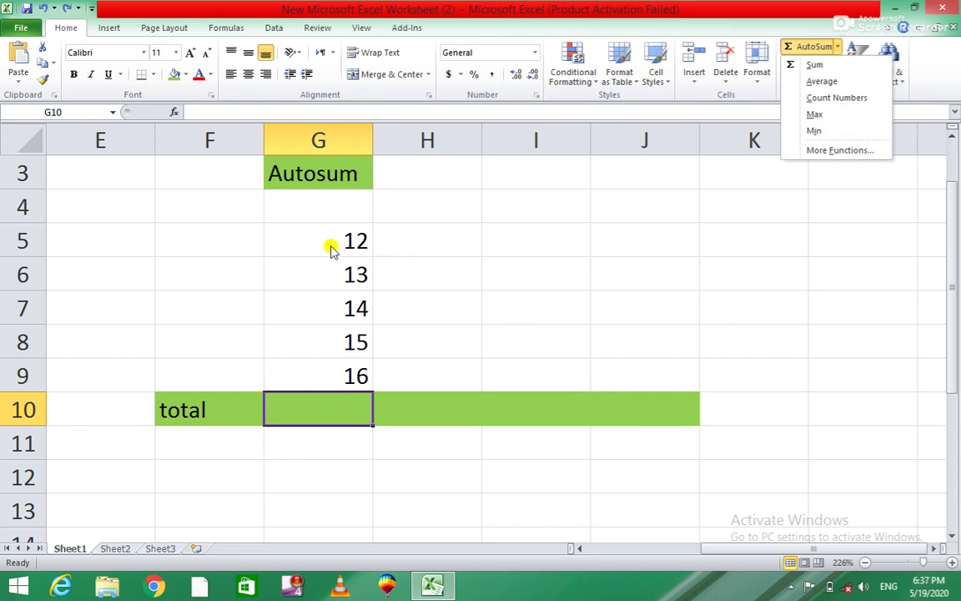
left_click(811, 133)
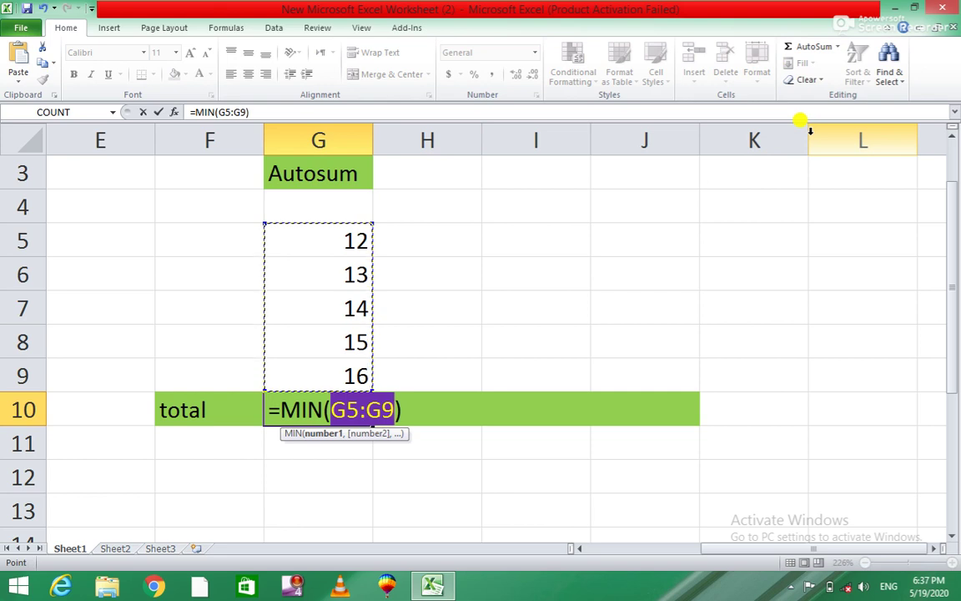
key("Return")
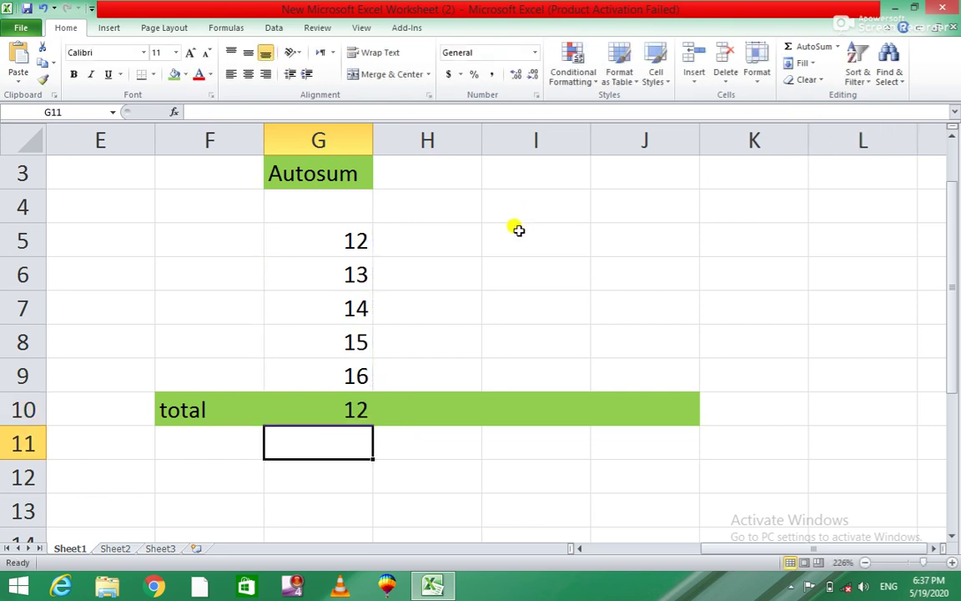
left_click(353, 408)
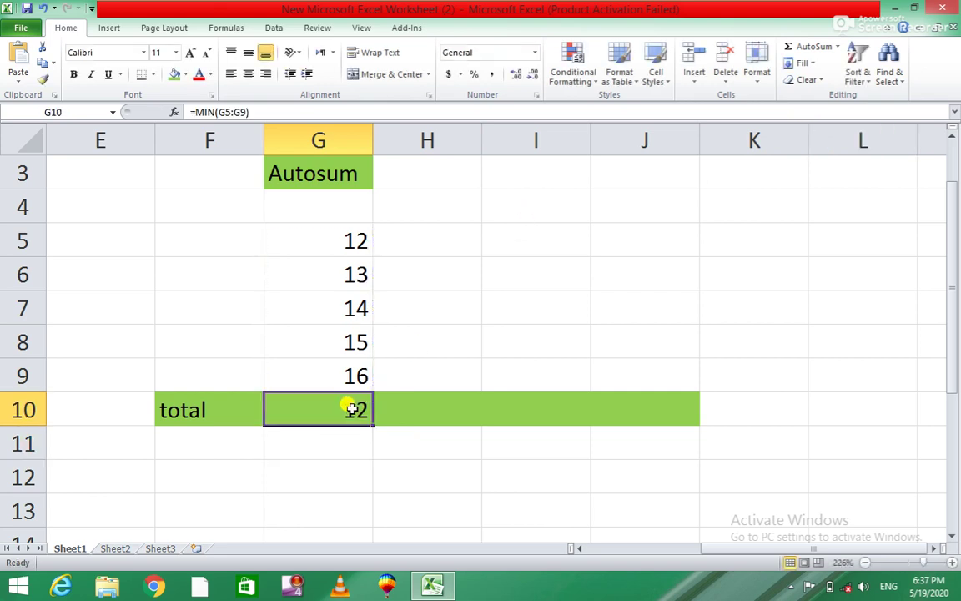
key("BackSpace")
left_click(538, 445)
- Type =min(G5,G6,G7,G8,G9) into G10 cell by cell, returning 12
left_click(321, 409)
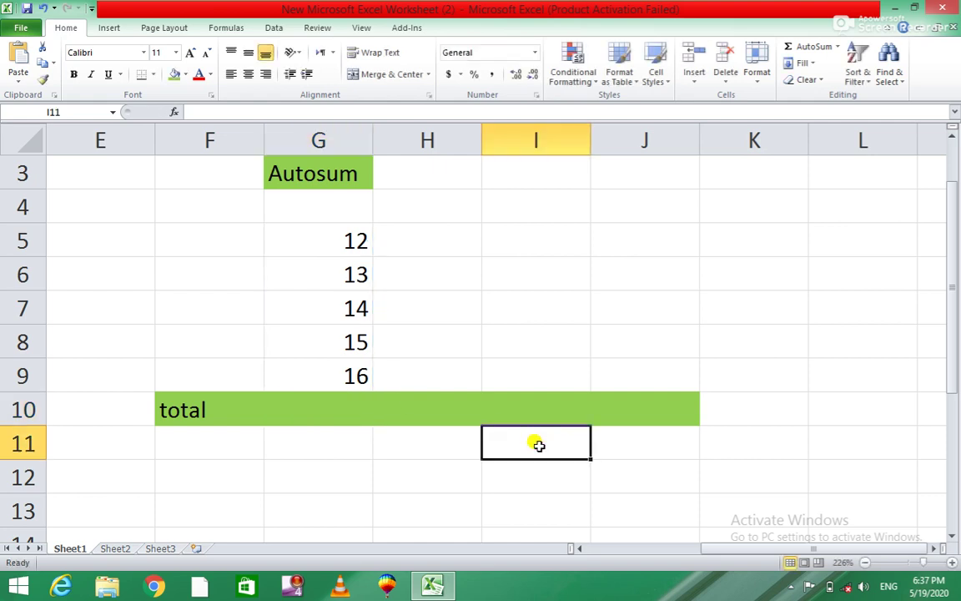
type("=")
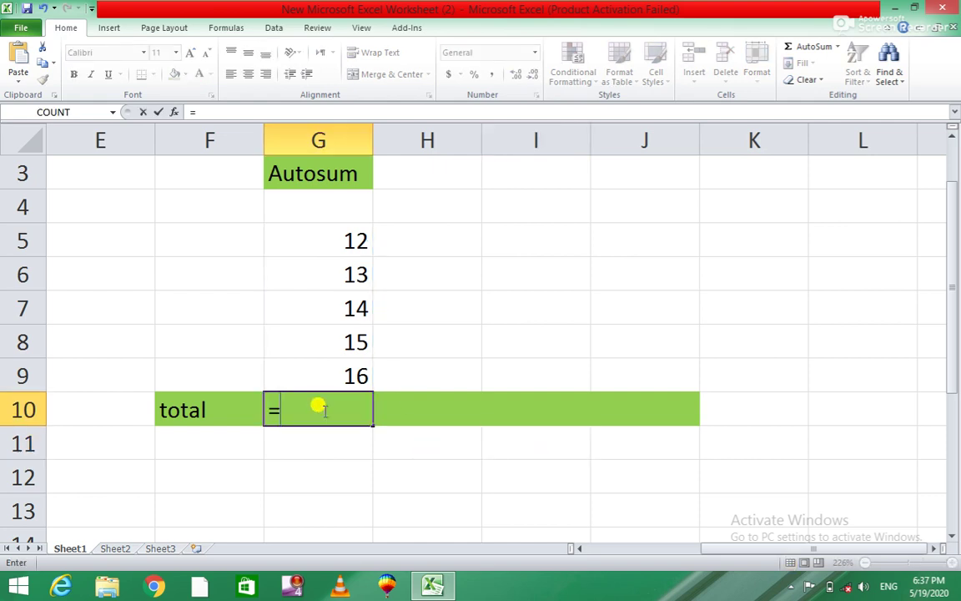
type("mi")
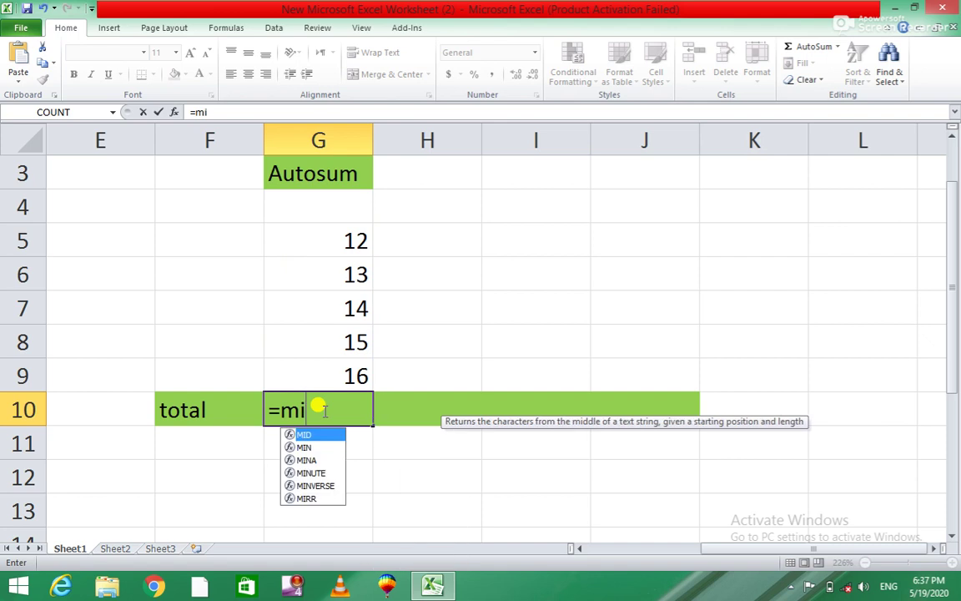
type("n")
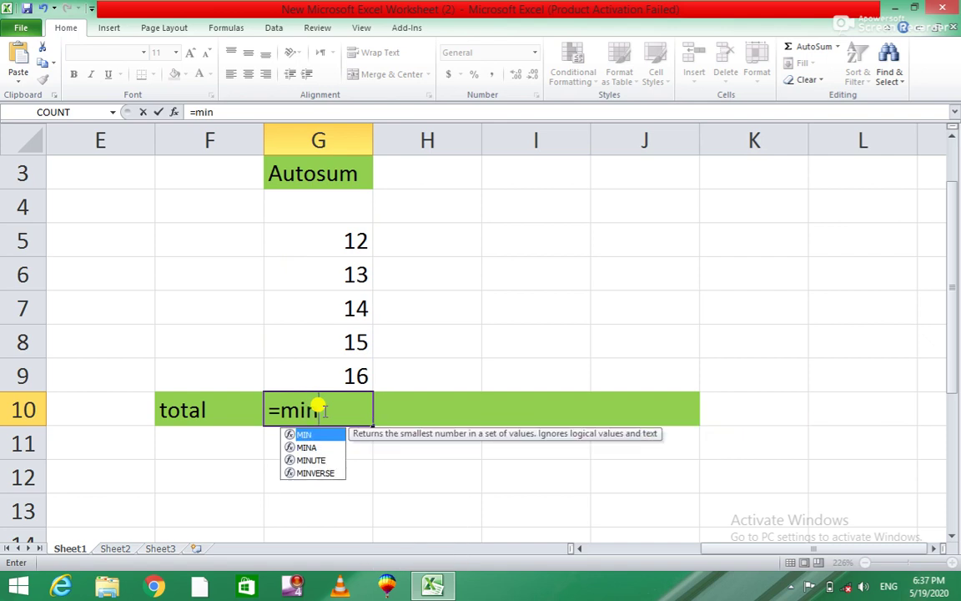
type("(")
left_click(340, 244)
type(",")
left_click(342, 274)
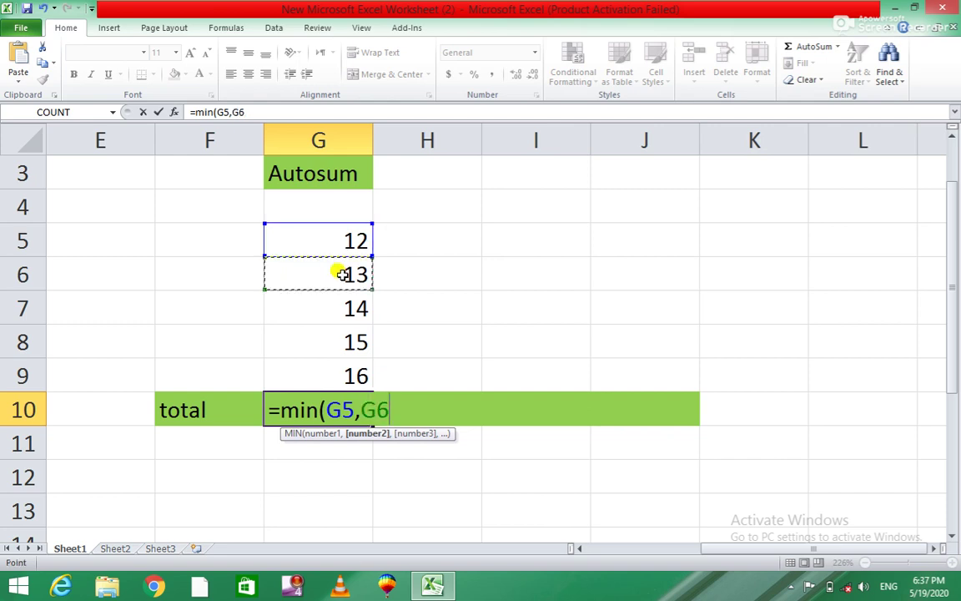
type(",")
left_click(344, 313)
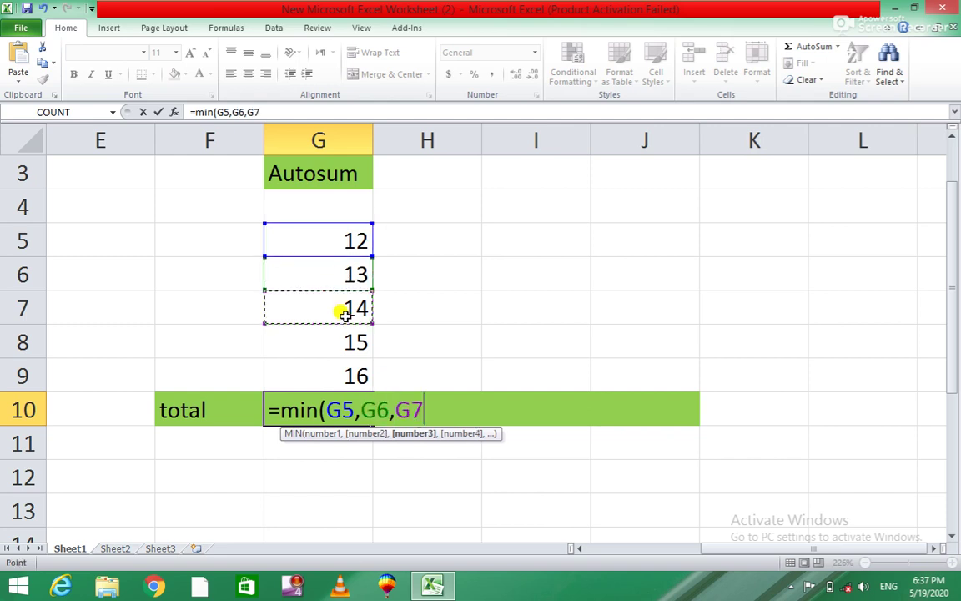
type(",")
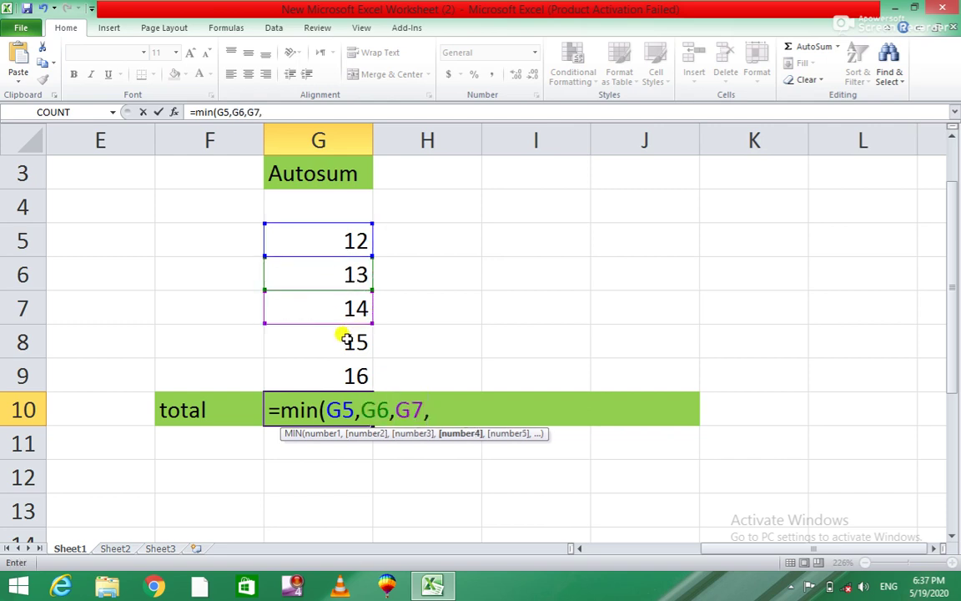
left_click(345, 337)
type(",")
left_click(344, 377)
type(")")
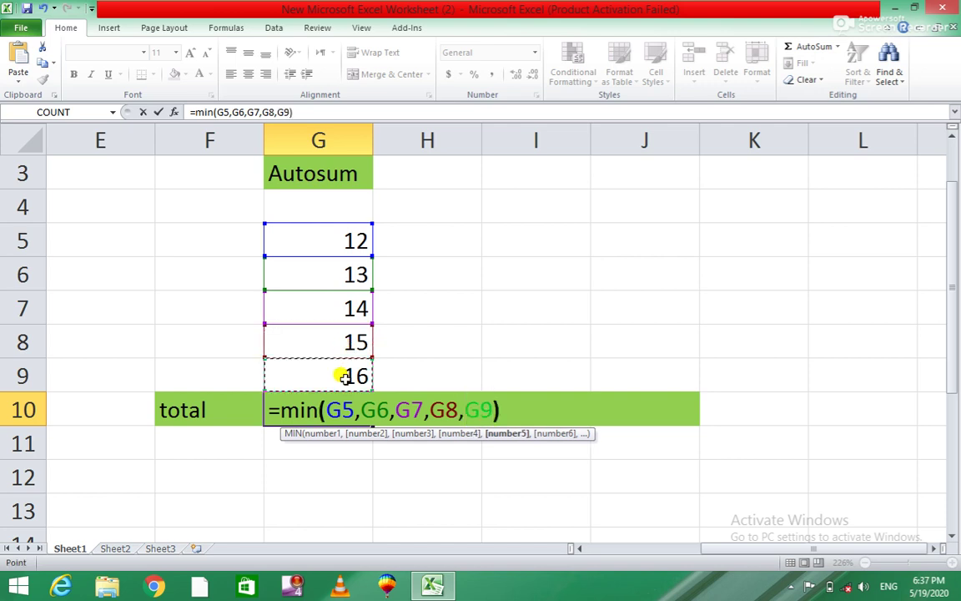
key("Return")
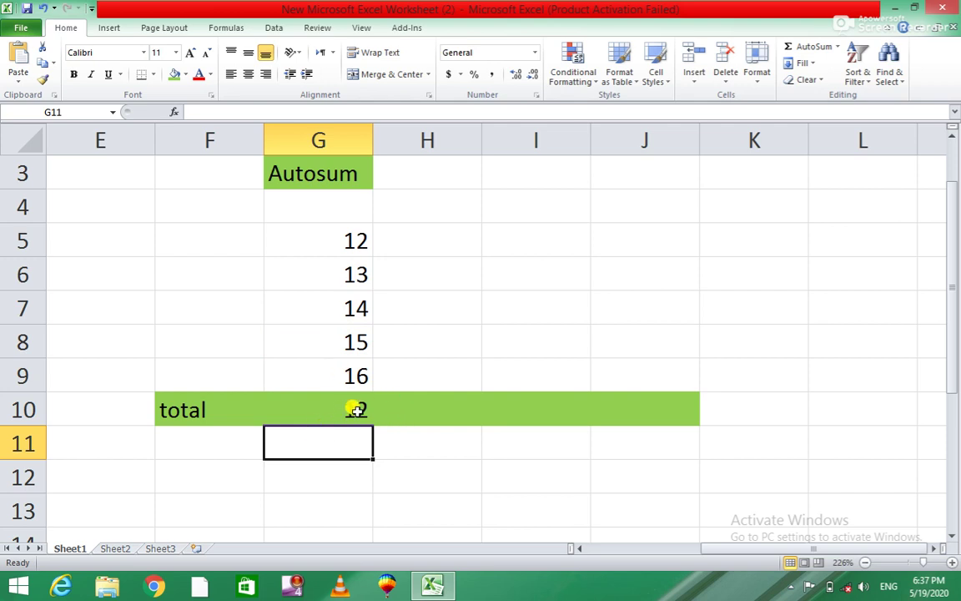
left_click(472, 363)
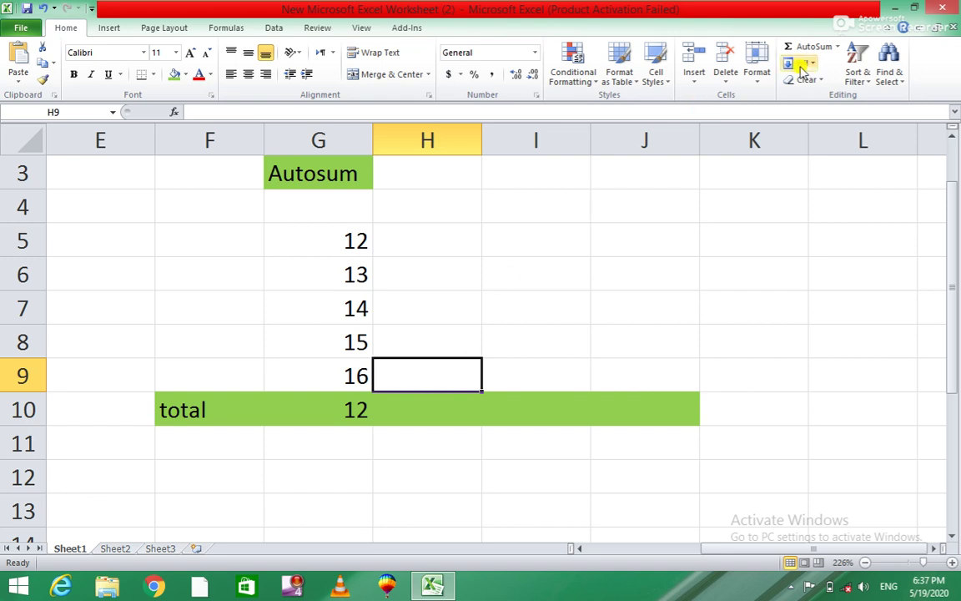
- Open the Insert Function dialog for H9 through AutoSum ▸ More Functions
left_click(840, 48)
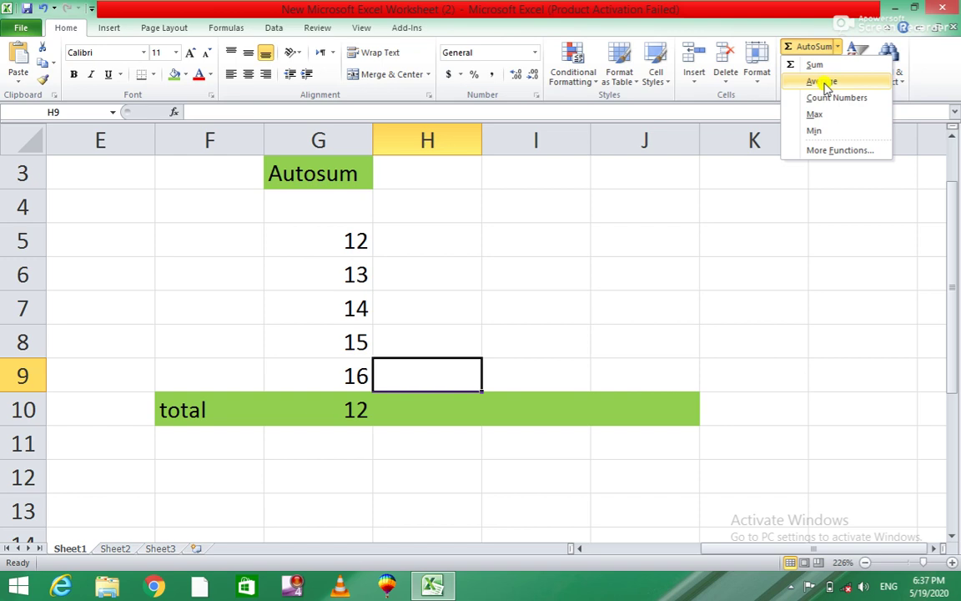
left_click(831, 152)
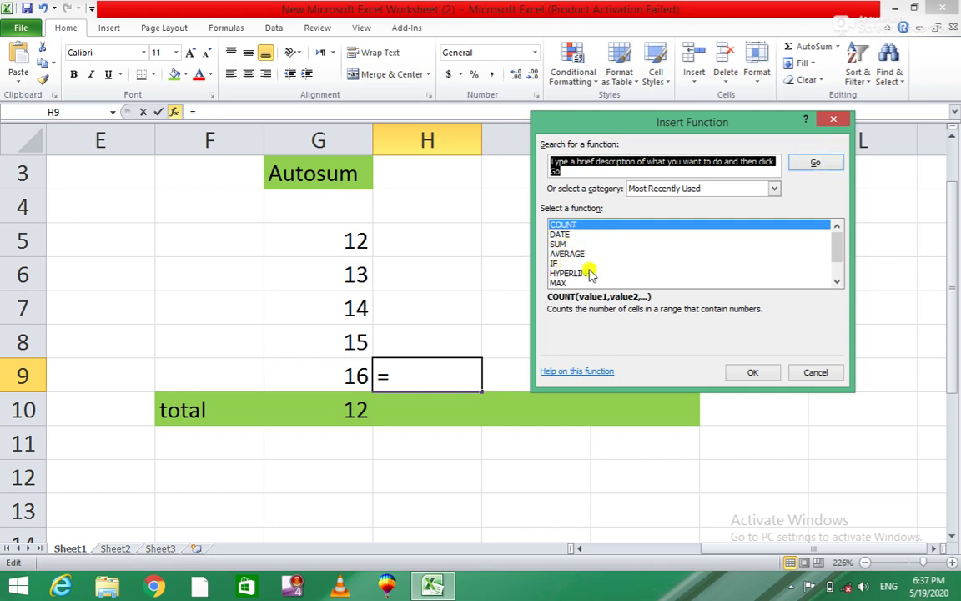
left_click(837, 283)
- Browse the function categories list, then cancel Insert Function, leaving H9 empty
left_click(837, 283)
left_click(840, 284)
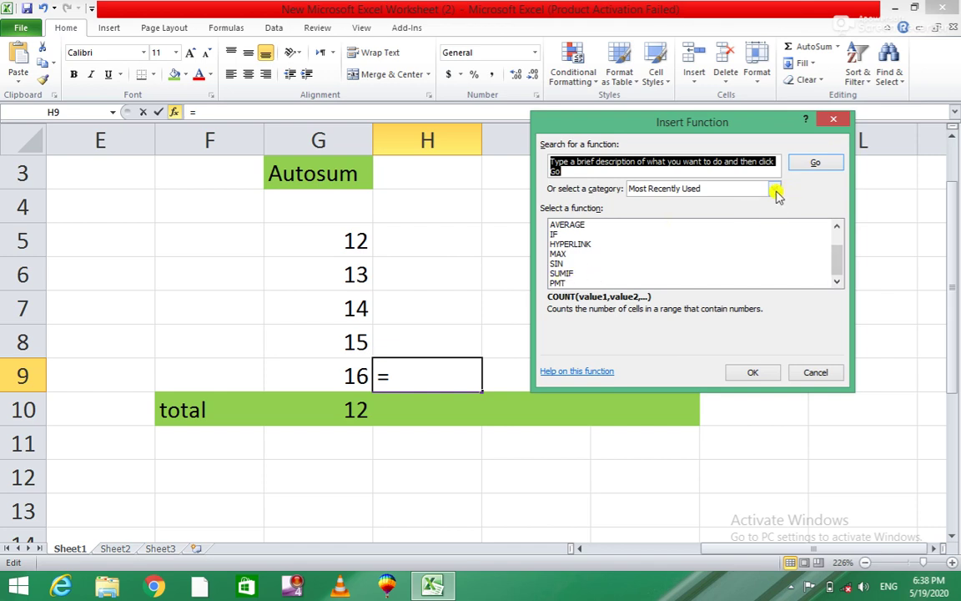
left_click(773, 188)
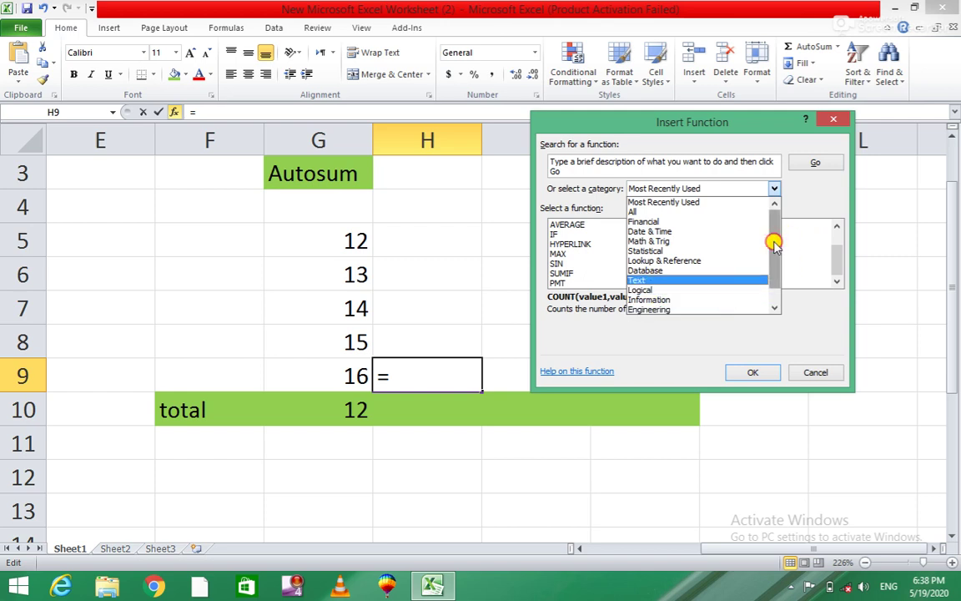
left_click_drag(774, 244, 779, 310)
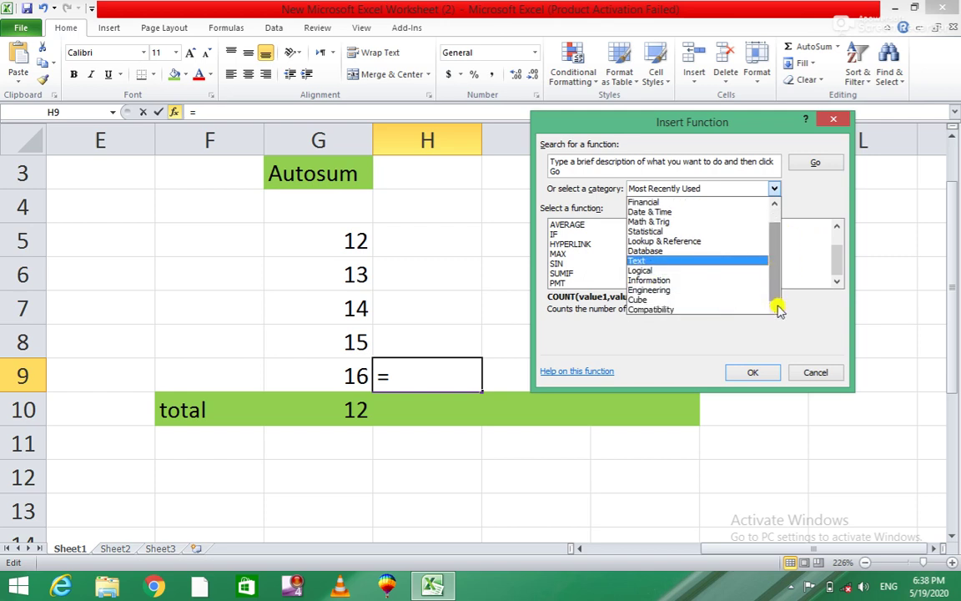
left_click(814, 373)
left_click(813, 380)
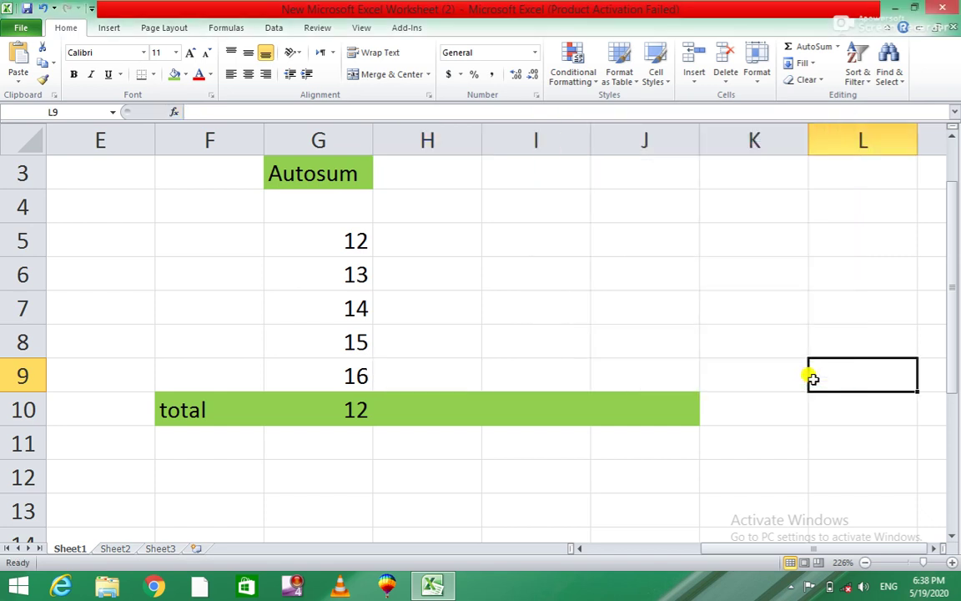